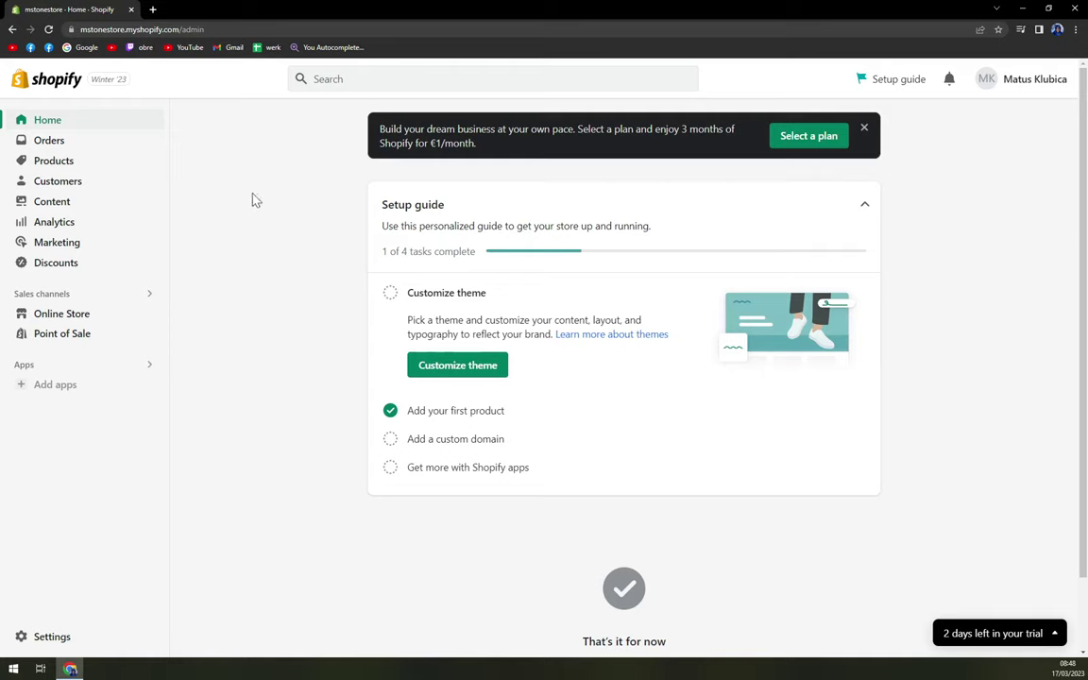
Step: Open the store Settings and browse the settings sidebar
scroll(274, 180, "down", 1)
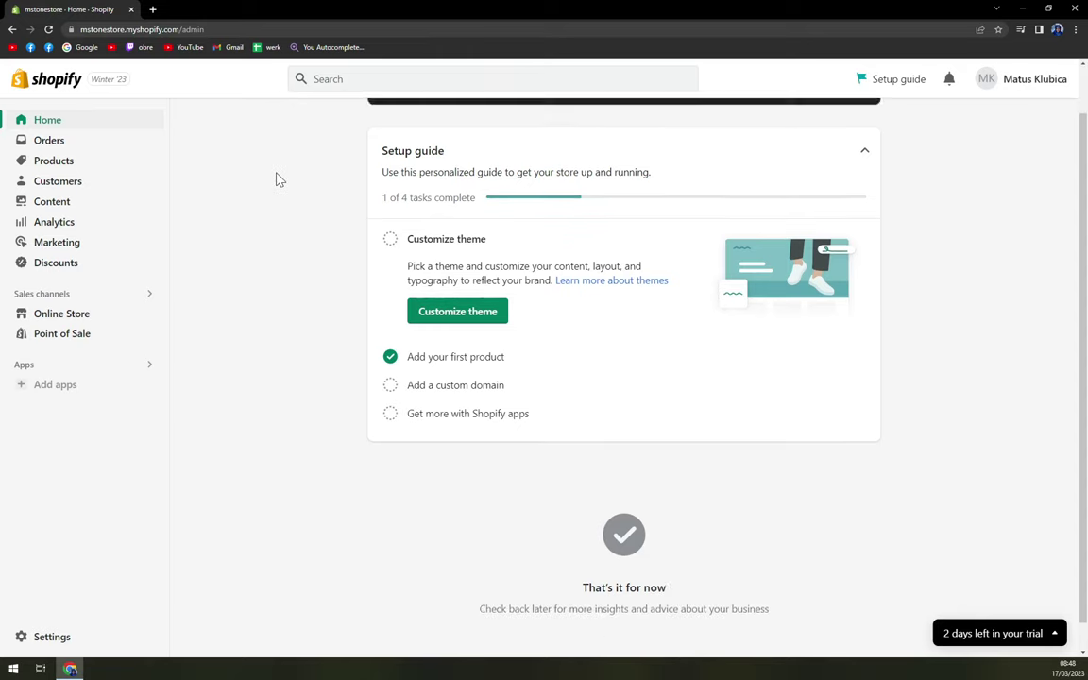
scroll(274, 180, "up", 1)
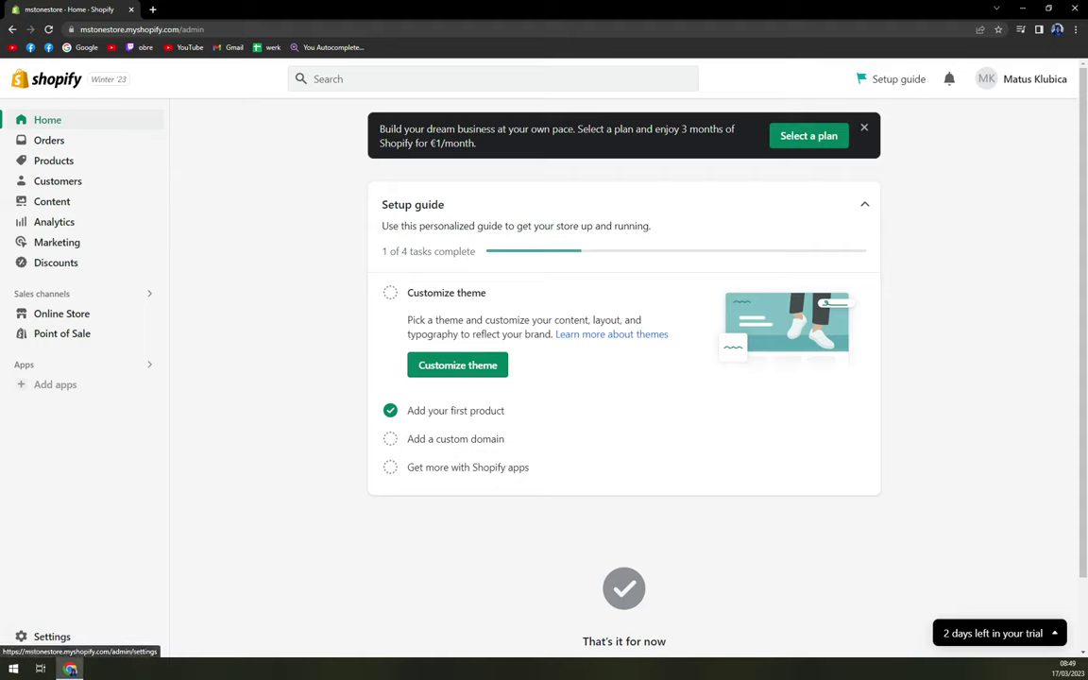
left_click(52, 637)
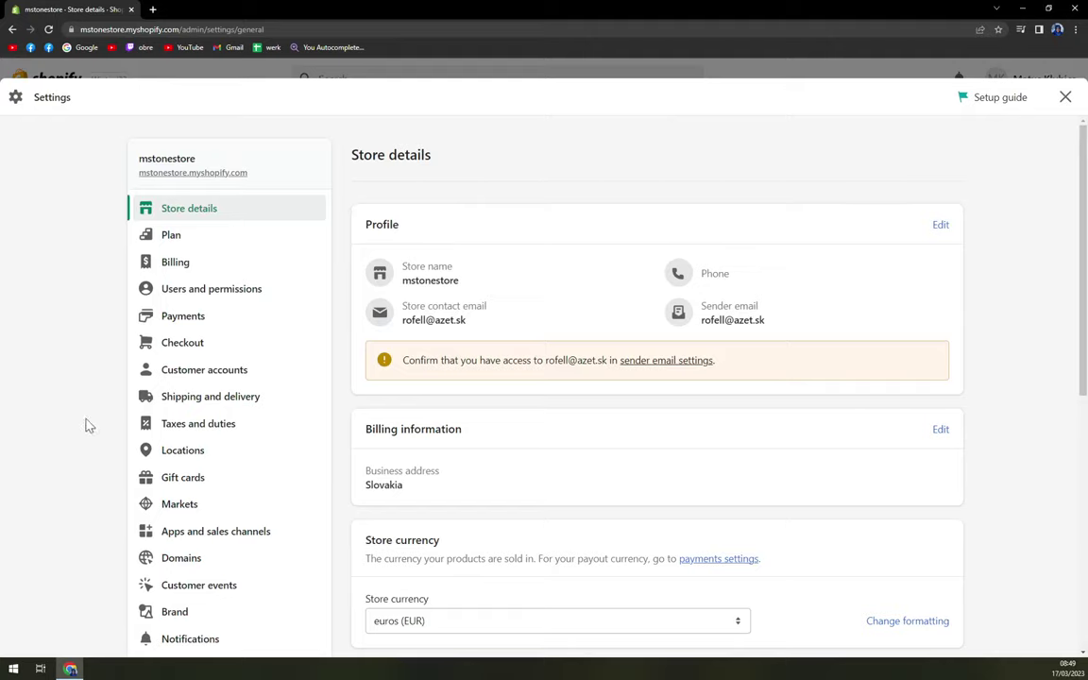
scroll(165, 369, "down", 5)
scroll(175, 361, "up", 5)
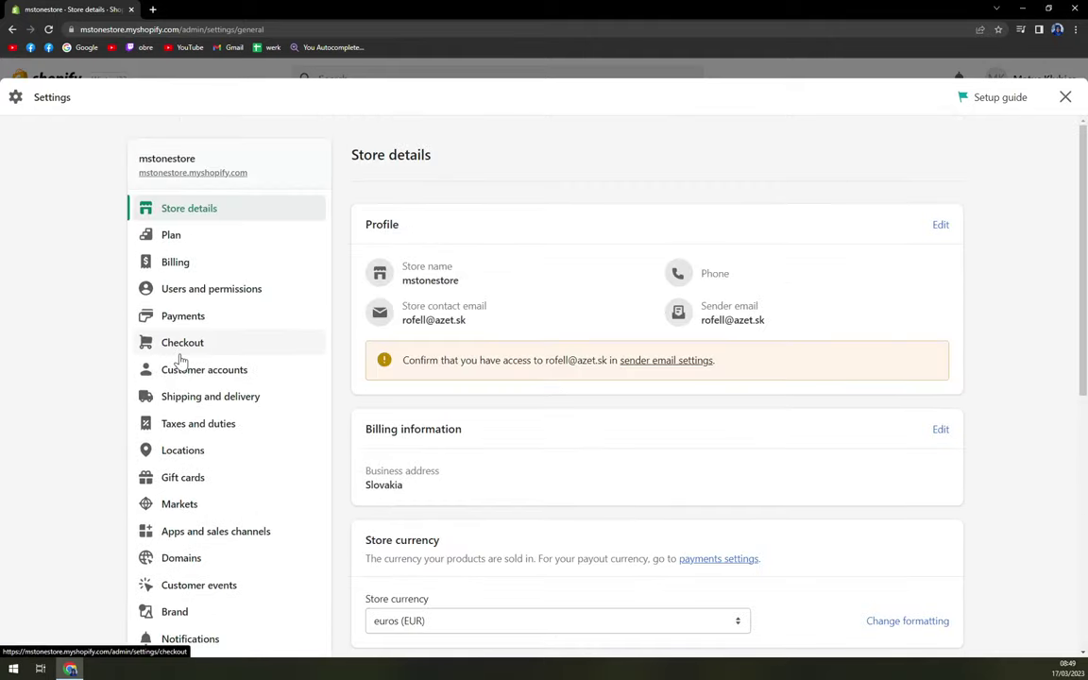
scroll(137, 291, "down", 1)
scroll(137, 291, "up", 1)
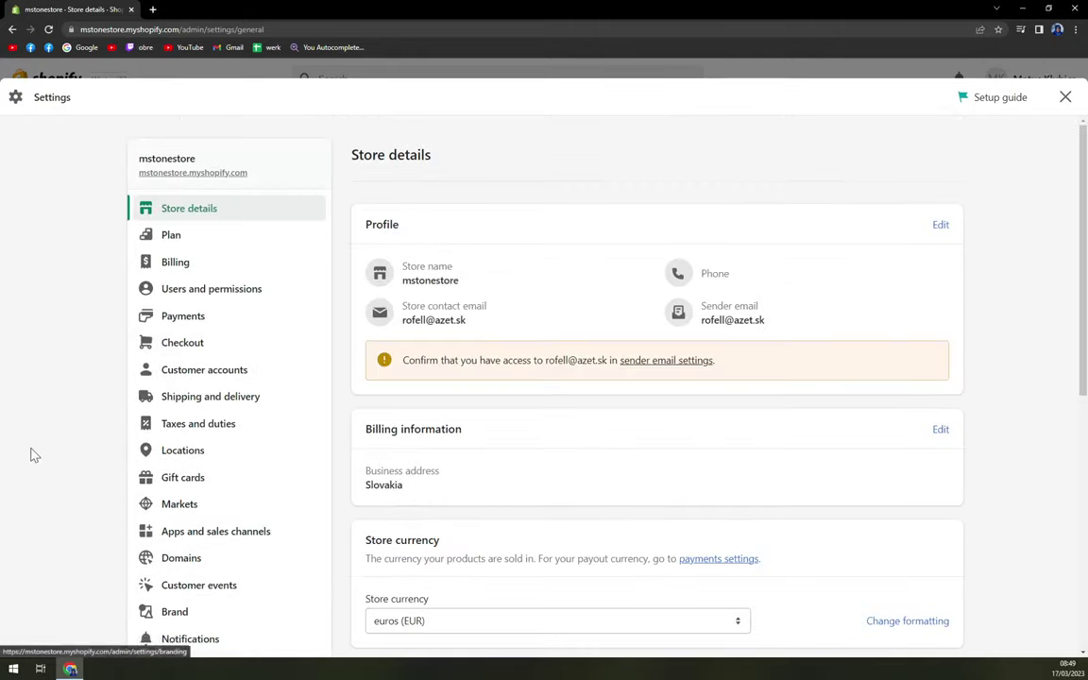
Step: Go to Apps and sales channels to reach the Shopify App Store
scroll(160, 359, "down", 1)
scroll(181, 206, "down", 1)
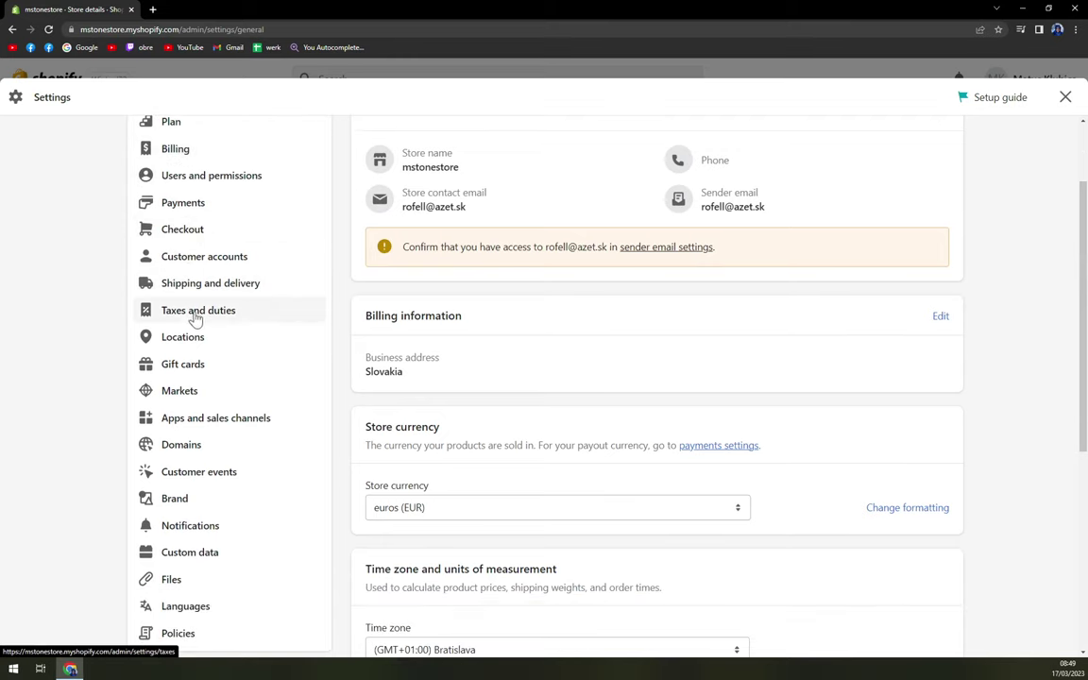
scroll(189, 396, "down", 1)
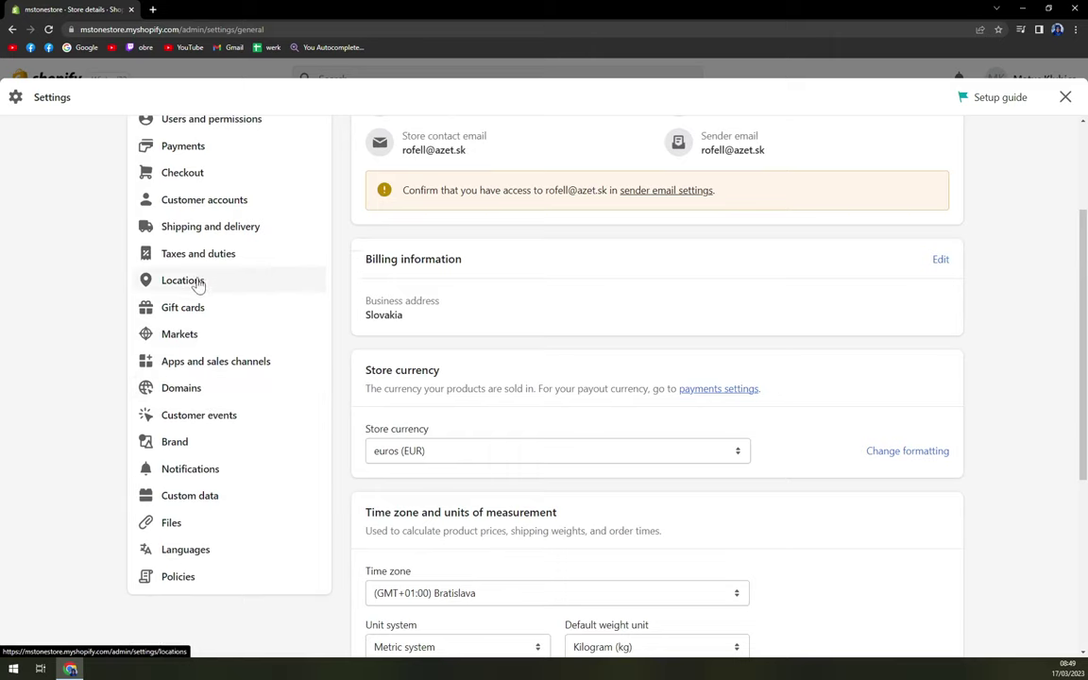
scroll(204, 382, "up", 1)
scroll(209, 274, "up", 1)
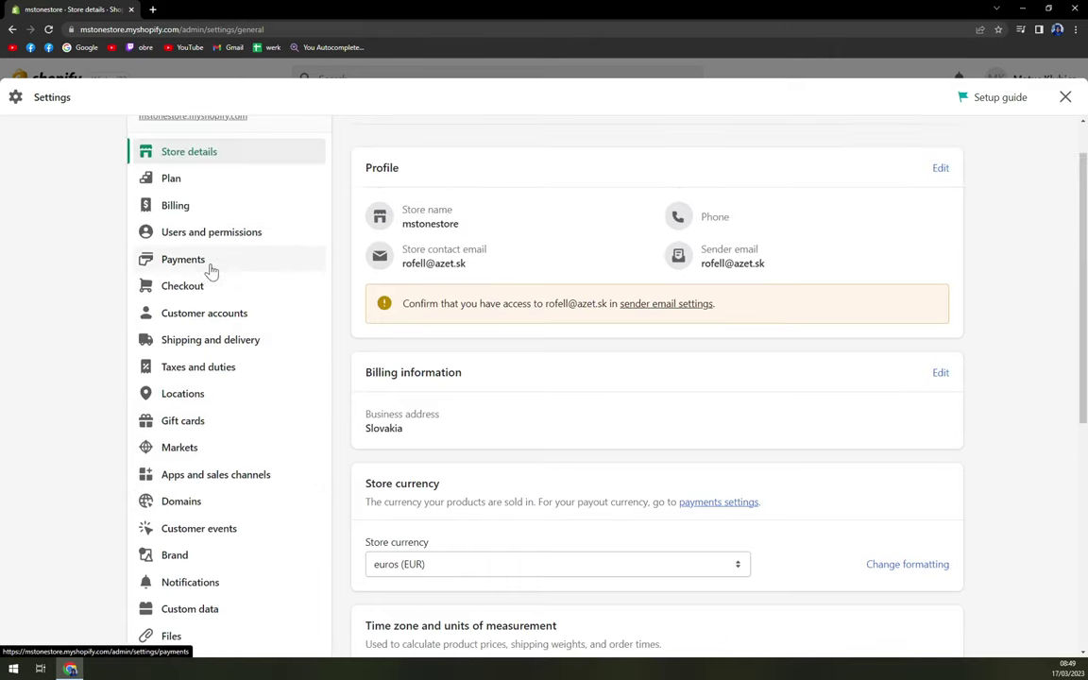
scroll(210, 331, "down", 1)
left_click(212, 425)
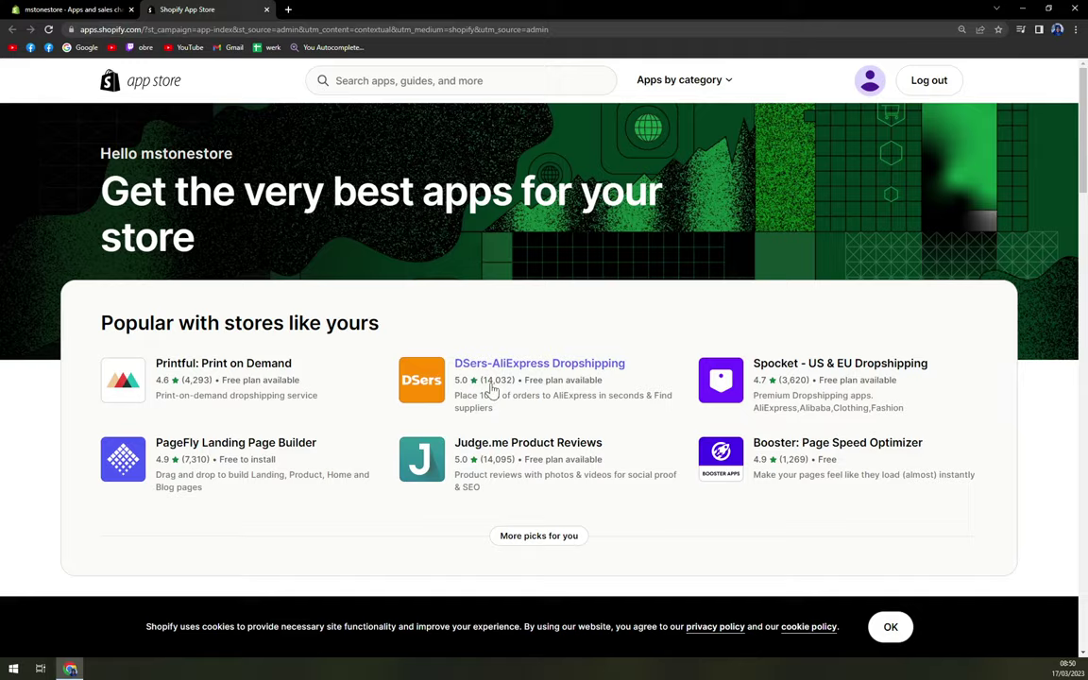
Step: Search the App Store for 'Tipo', showing 13 apps including Tipo Appointment Booking
scroll(433, 405, "down", 2)
scroll(291, 404, "up", 2)
scroll(432, 437, "down", 5)
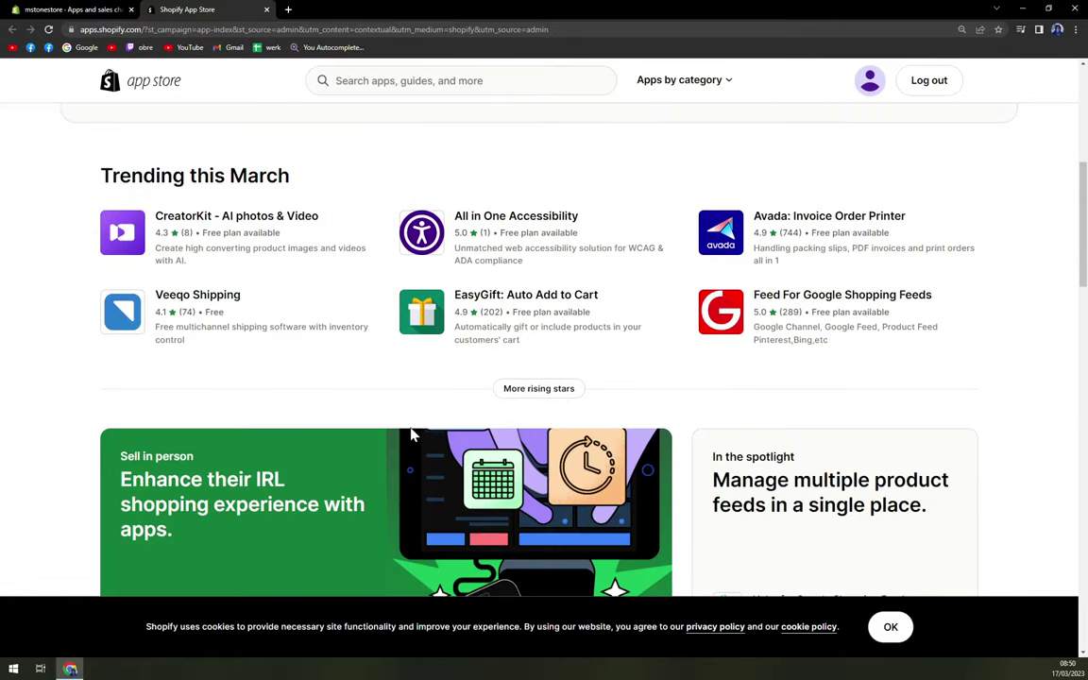
scroll(413, 433, "up", 5)
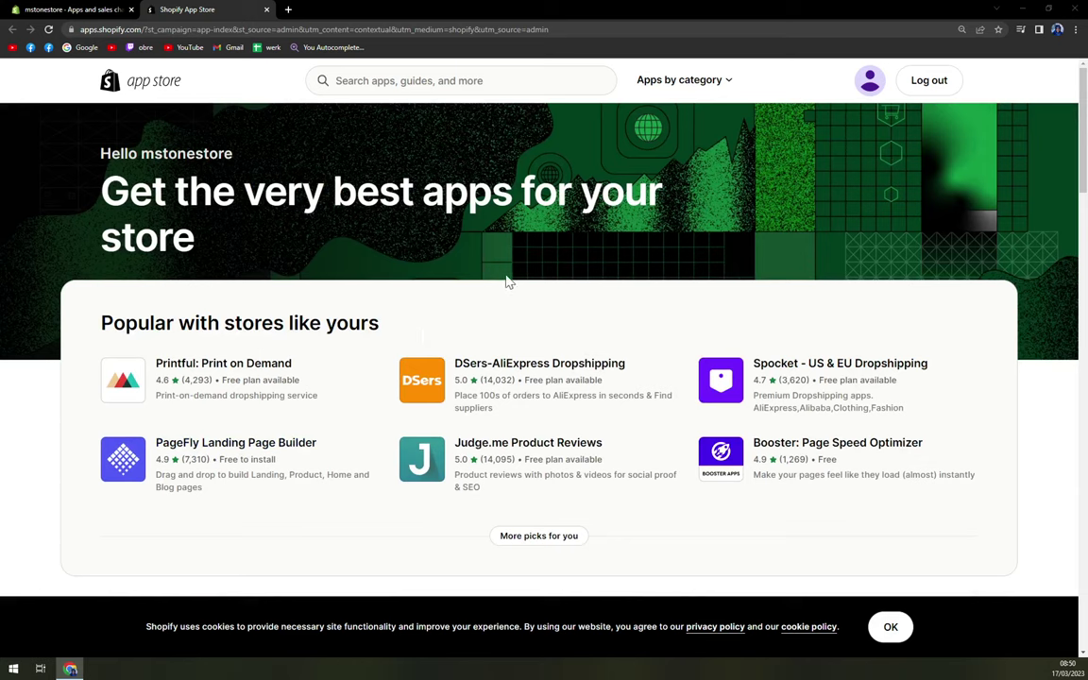
left_click(406, 84)
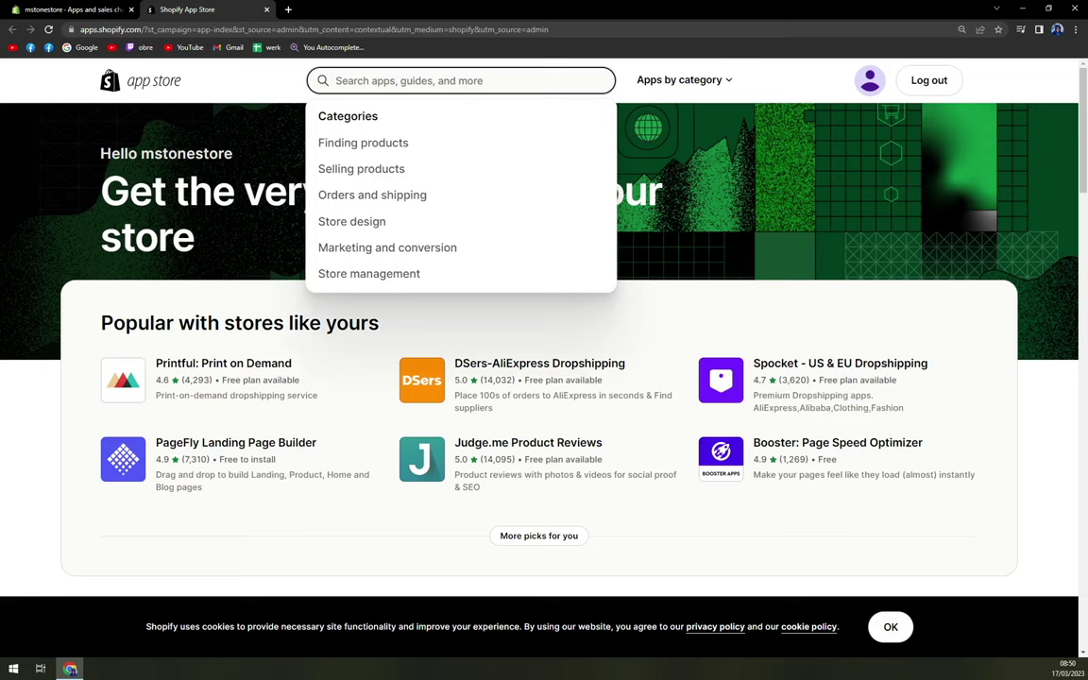
type("Tipo")
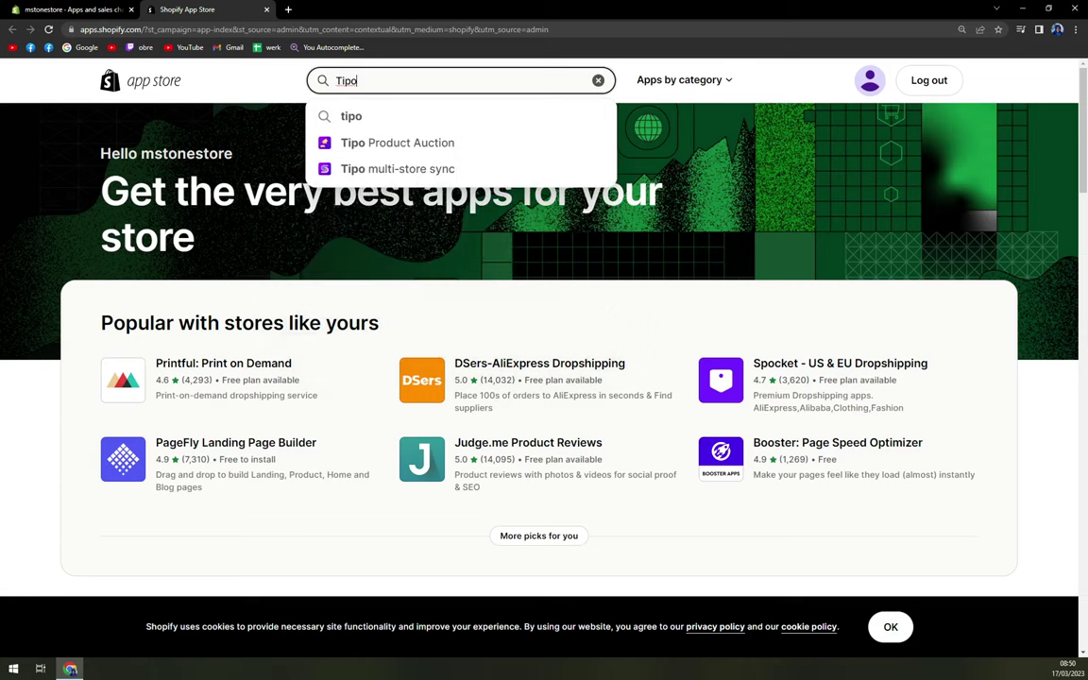
key("Return")
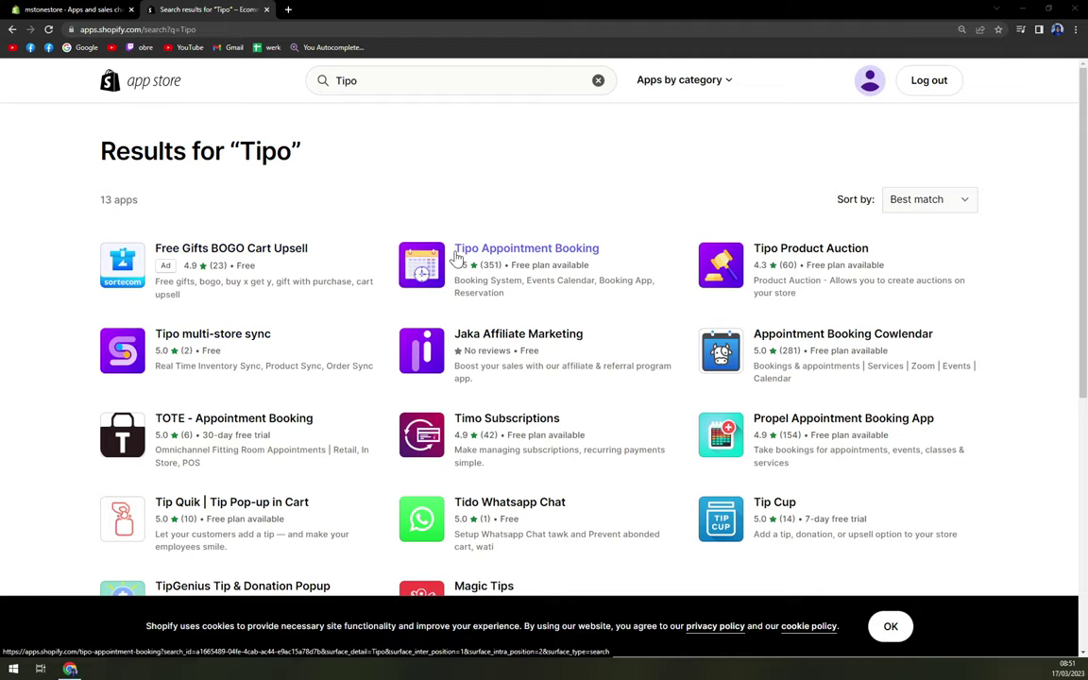
Step: Review the Tipo Appointment Booking listing and its screenshots, then add the app
left_click(515, 253)
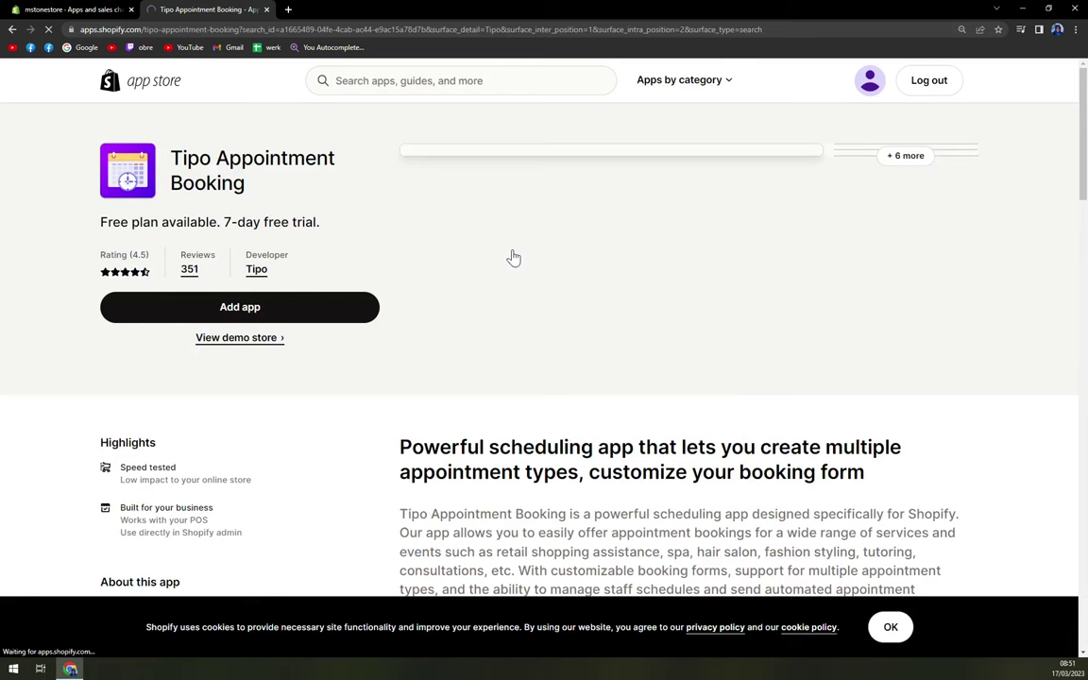
scroll(394, 323, "down", 2)
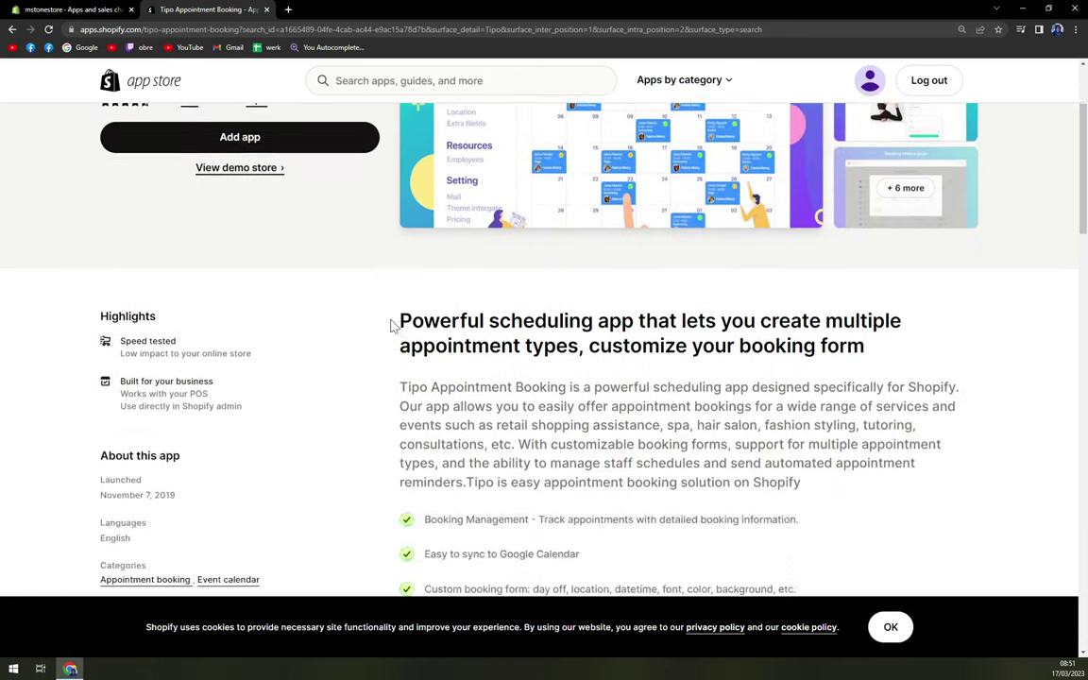
scroll(394, 323, "up", 2)
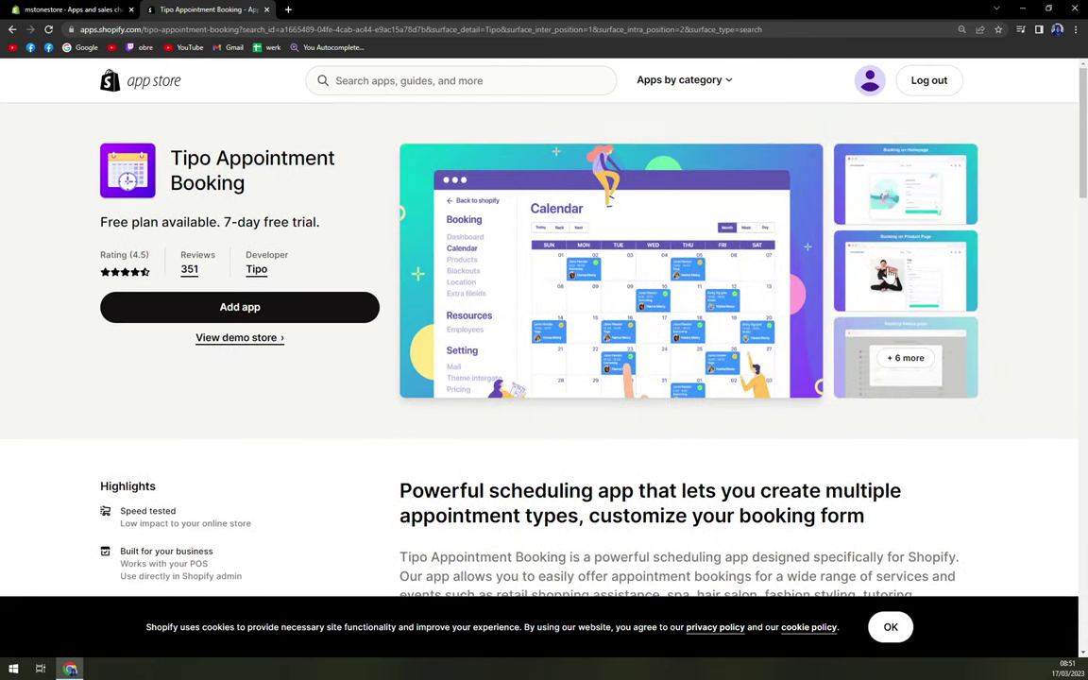
left_click(798, 206)
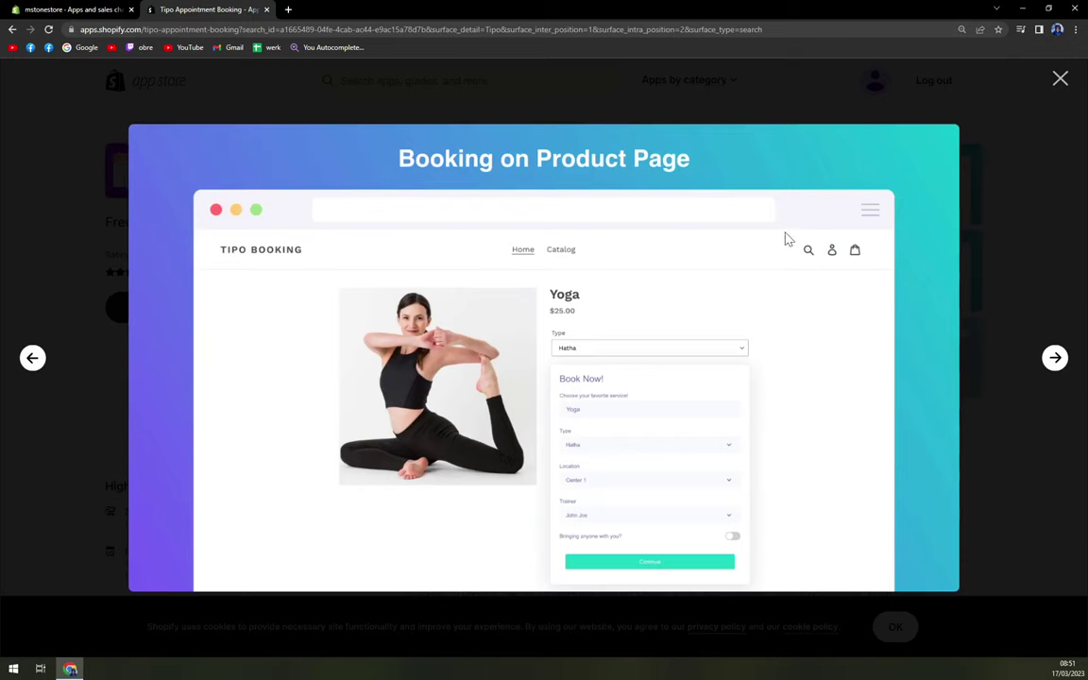
key("Right")
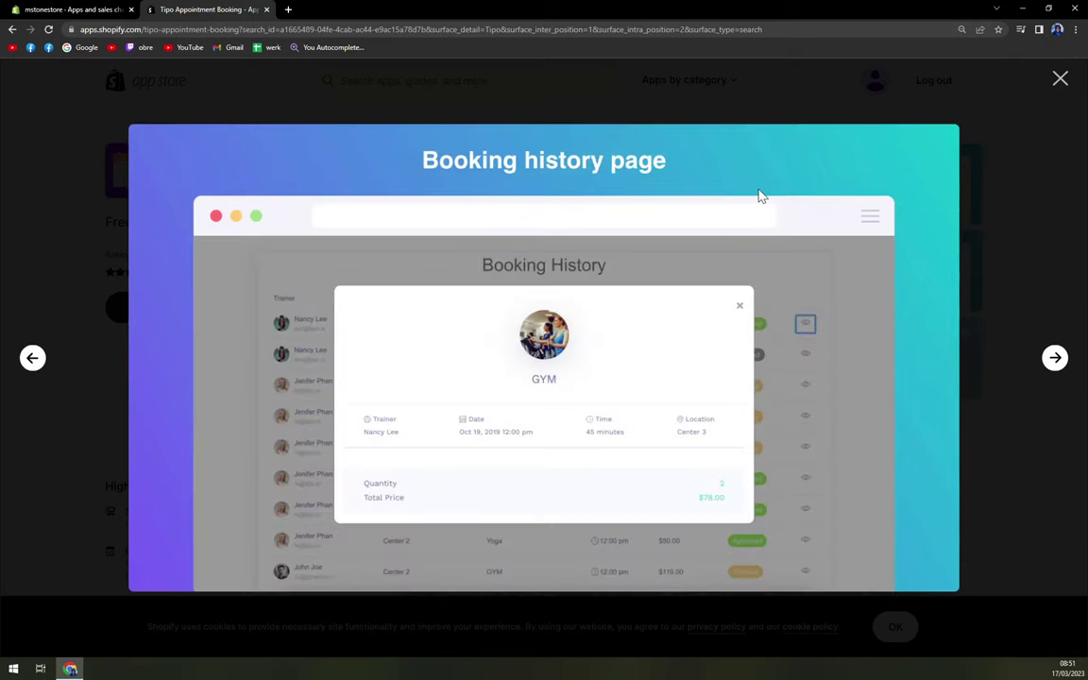
key("Right")
key("Right")
key("Right")
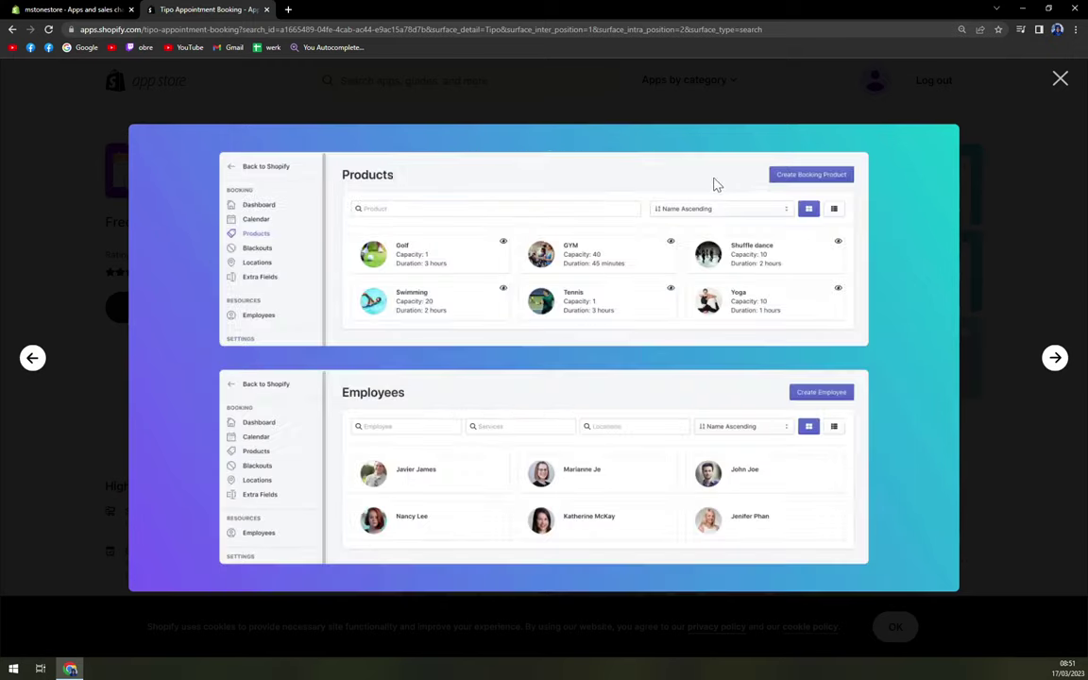
key("Right")
left_click(1059, 78)
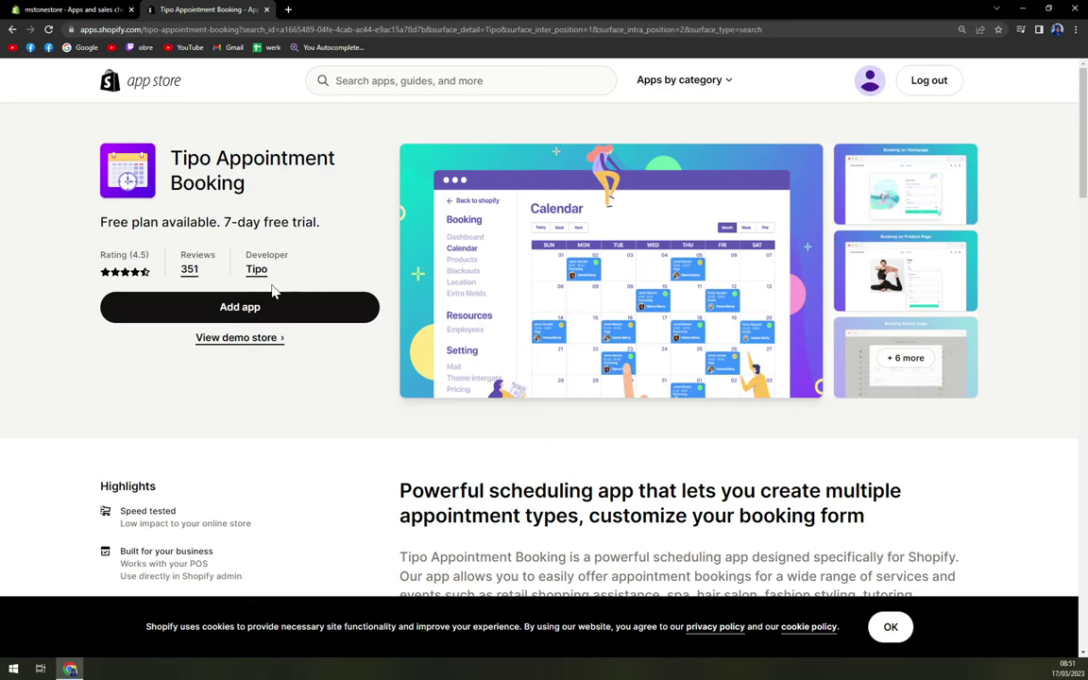
left_click(250, 310)
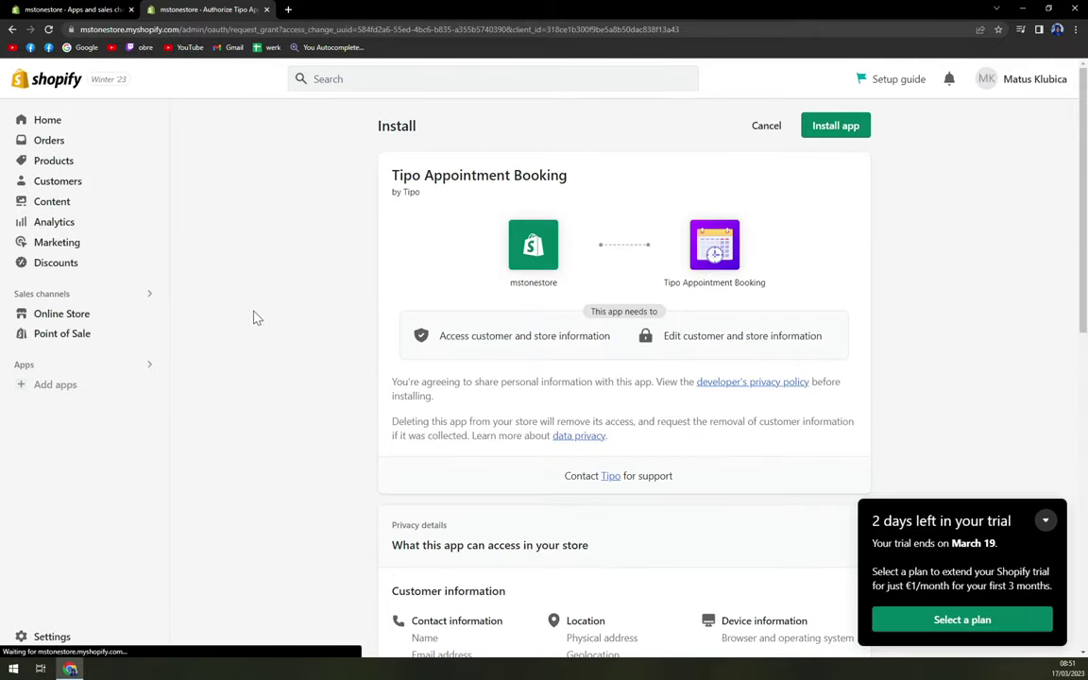
Step: Review Tipo Appointment Booking's access permissions and install it in the store
left_click(1046, 520)
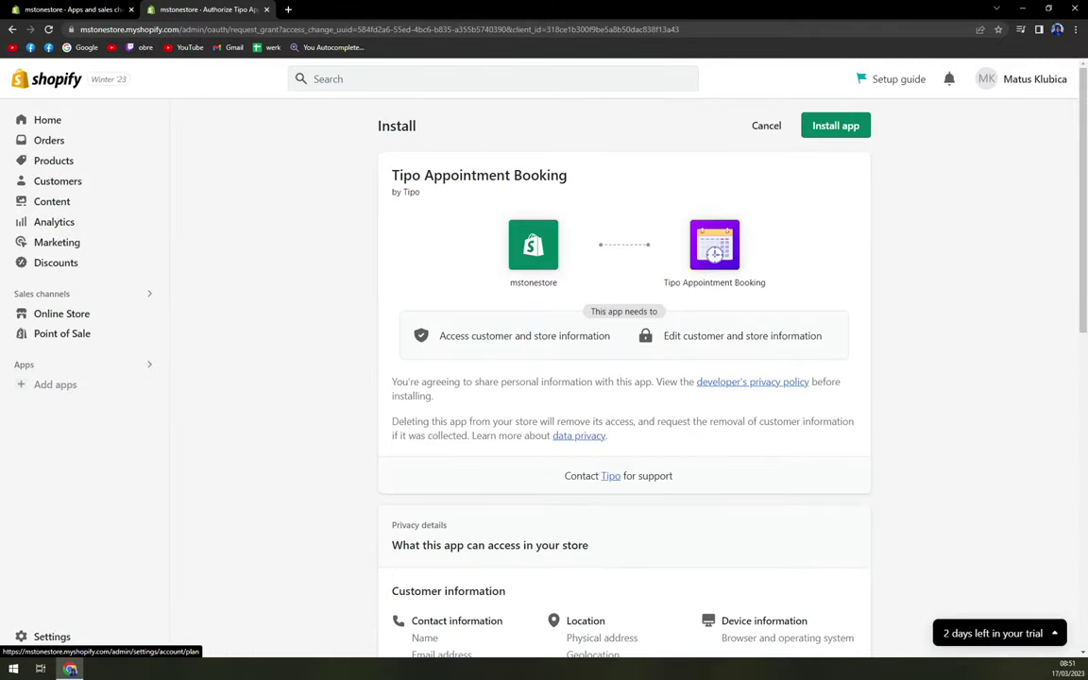
left_click(38, 268)
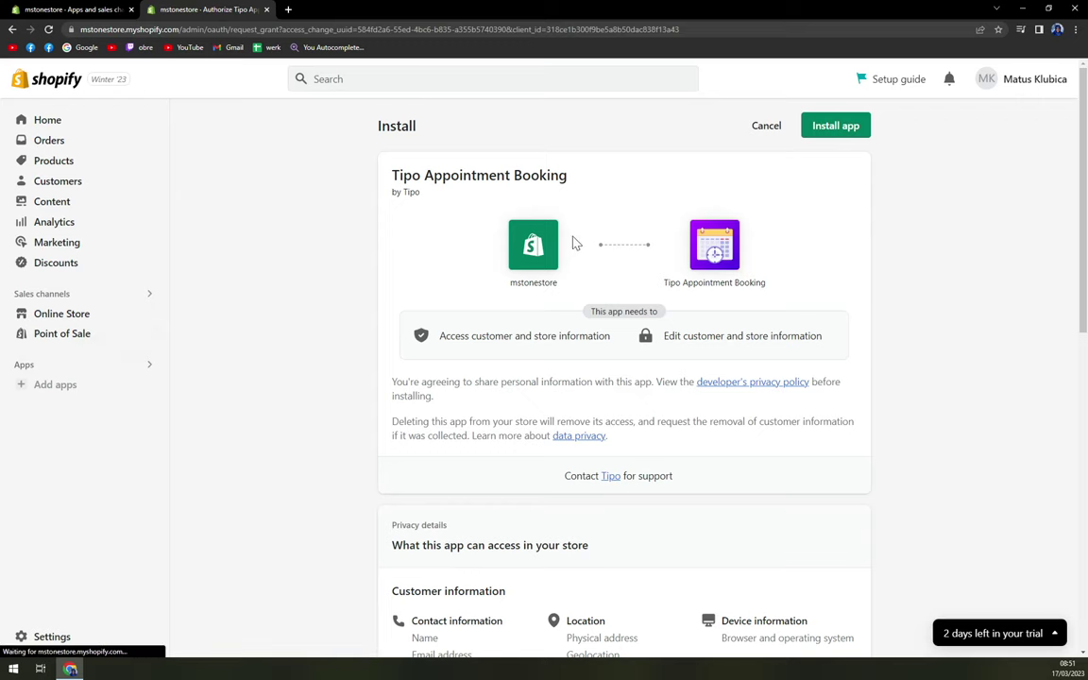
scroll(573, 243, "down", 2)
scroll(570, 243, "up", 2)
scroll(767, 165, "down", 3)
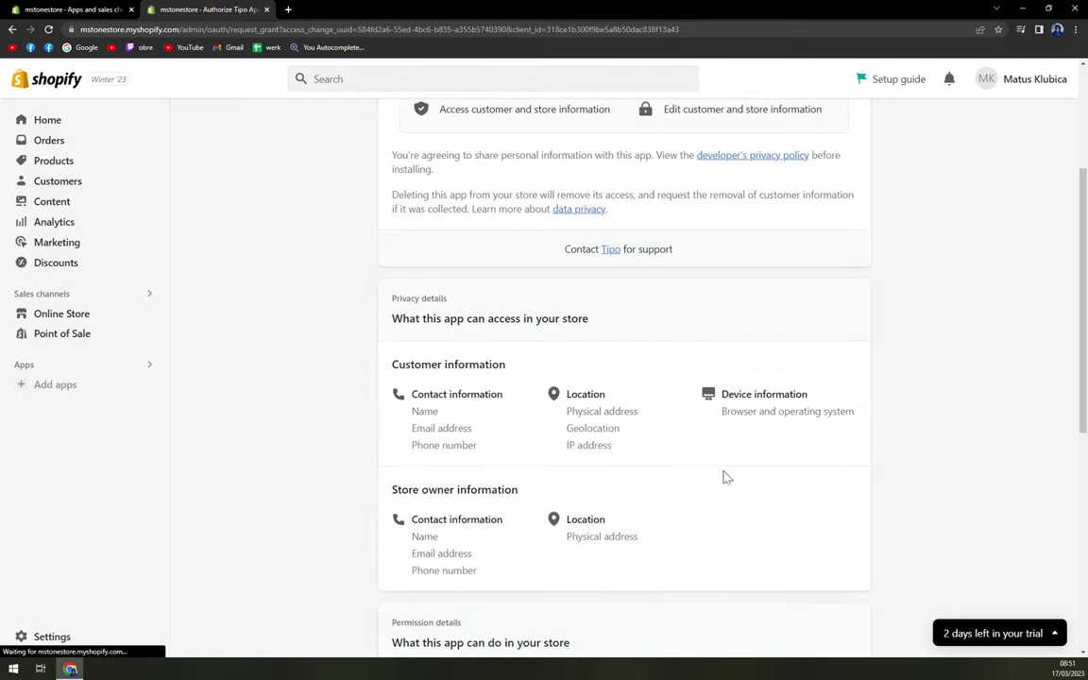
scroll(717, 490, "up", 3)
left_click(835, 128)
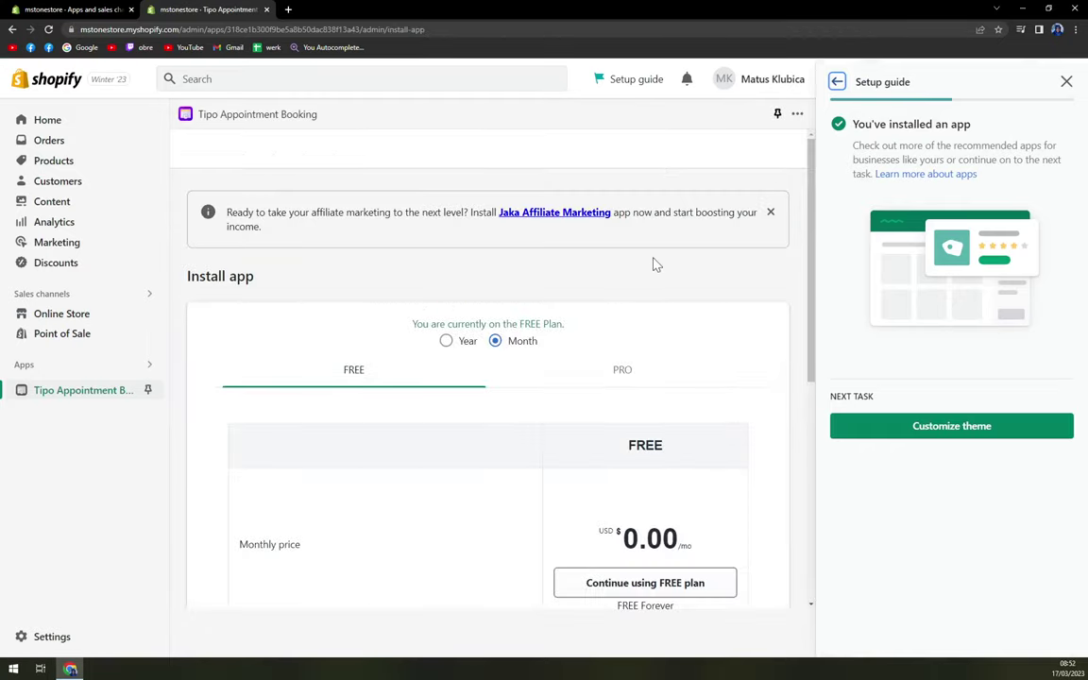
Step: Continue on the FREE plan, close the setup guide, and start the product search
scroll(656, 302, "down", 1)
scroll(637, 462, "down", 4)
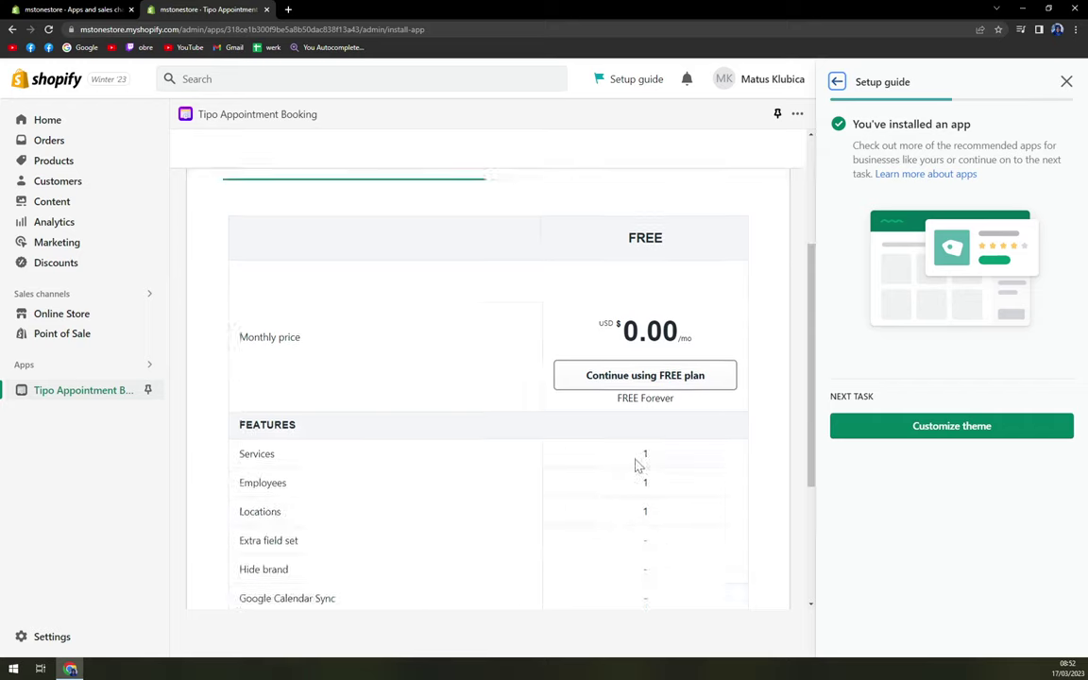
scroll(616, 424, "up", 4)
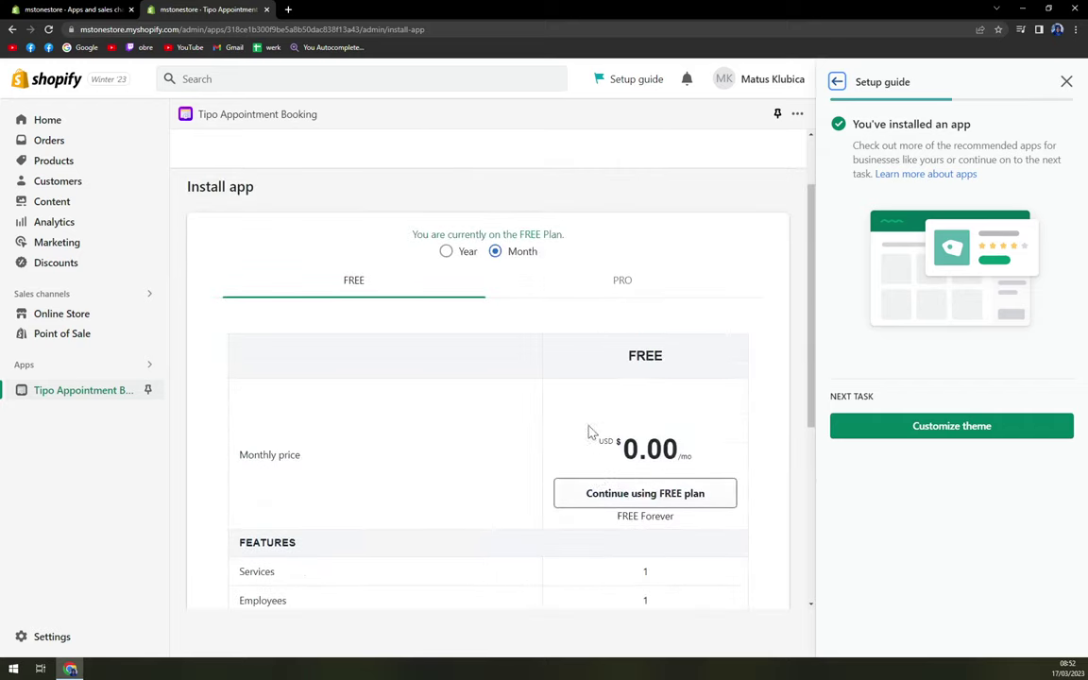
left_click(675, 504)
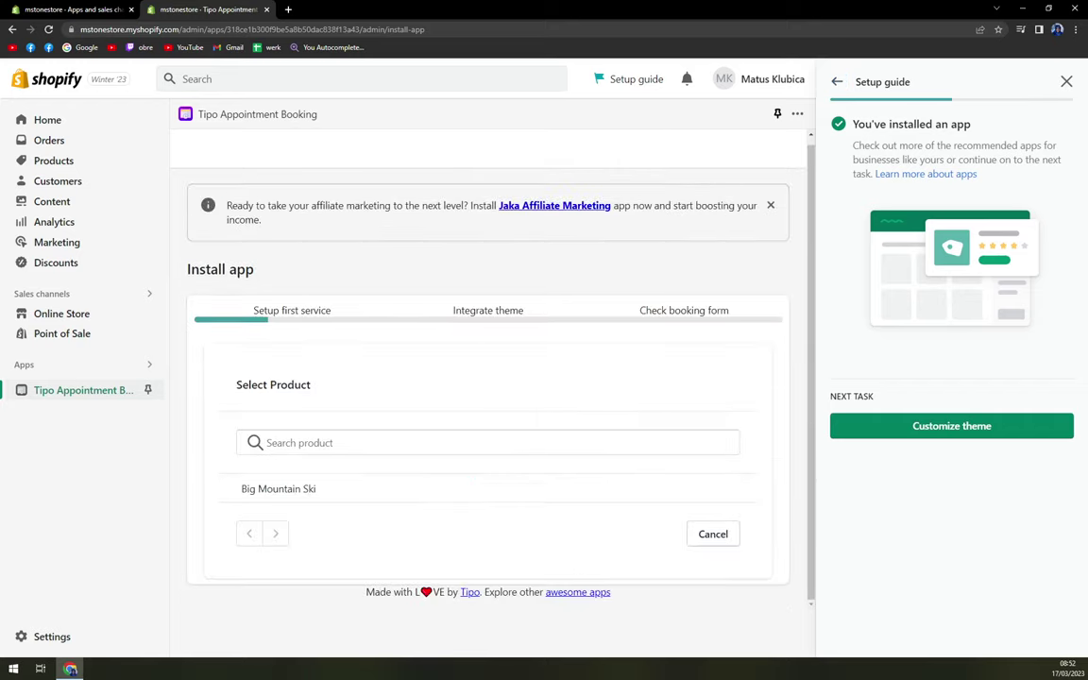
left_click(1066, 83)
left_click(1055, 522)
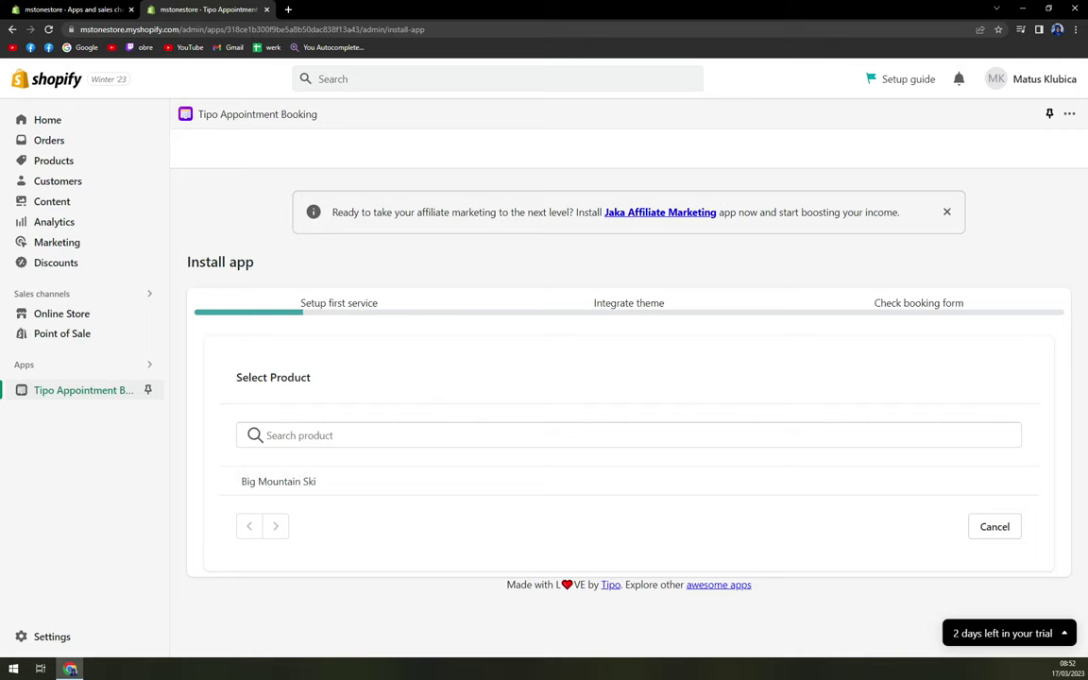
left_click(300, 439)
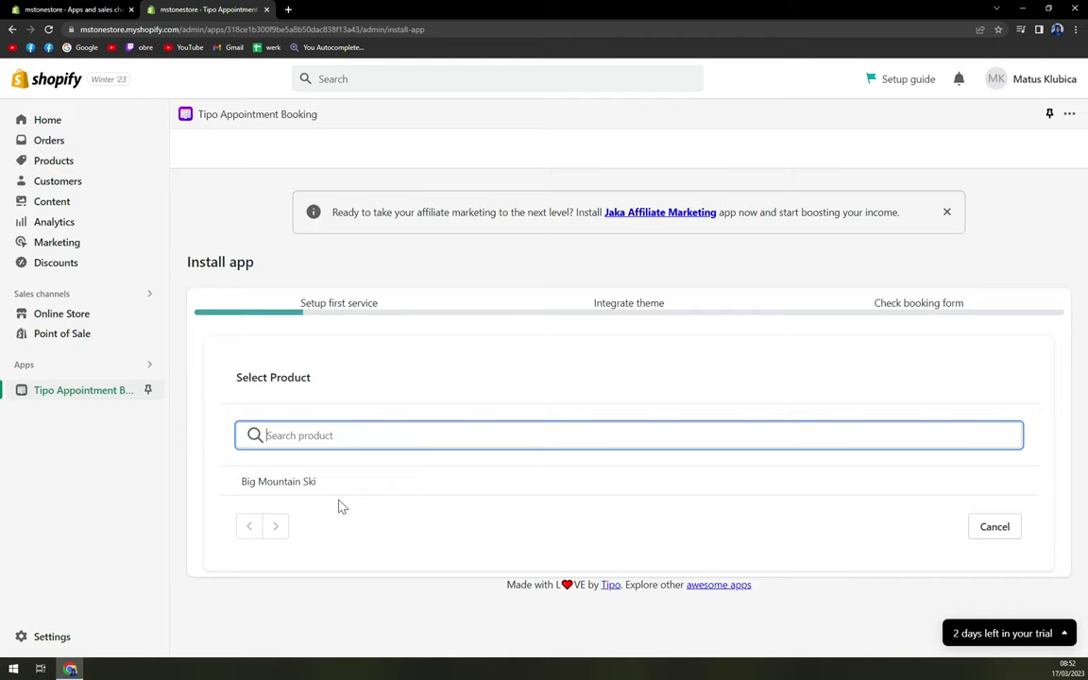
Step: Choose Big Mountain Ski as the first bookable service
left_click(284, 484)
scroll(486, 527, "down", 2)
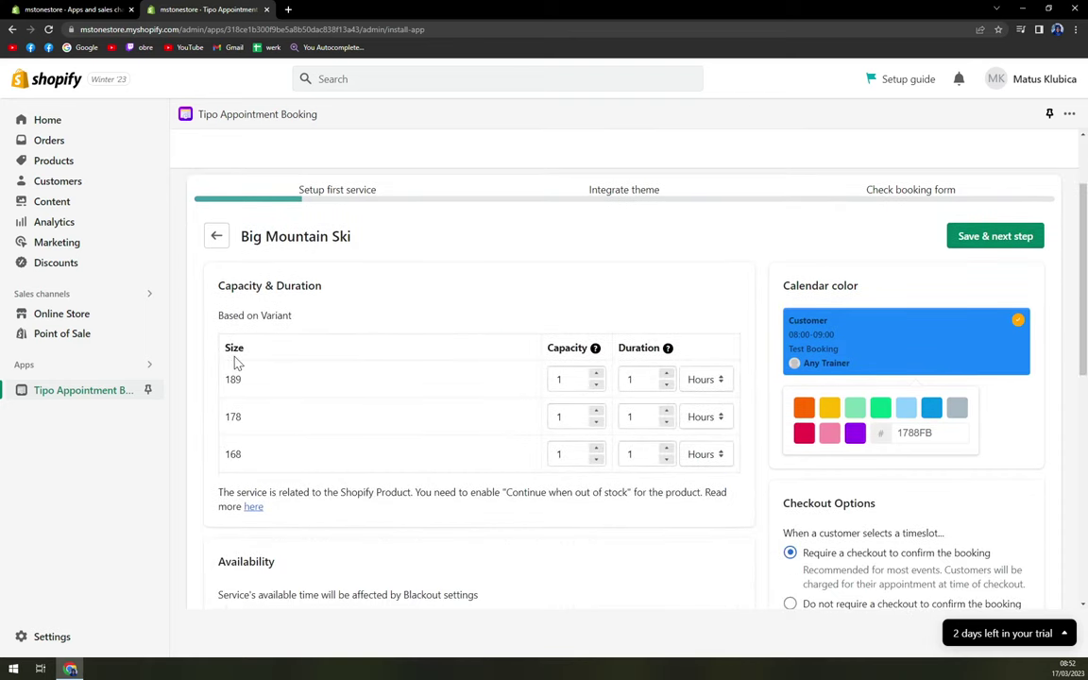
scroll(236, 361, "up", 2)
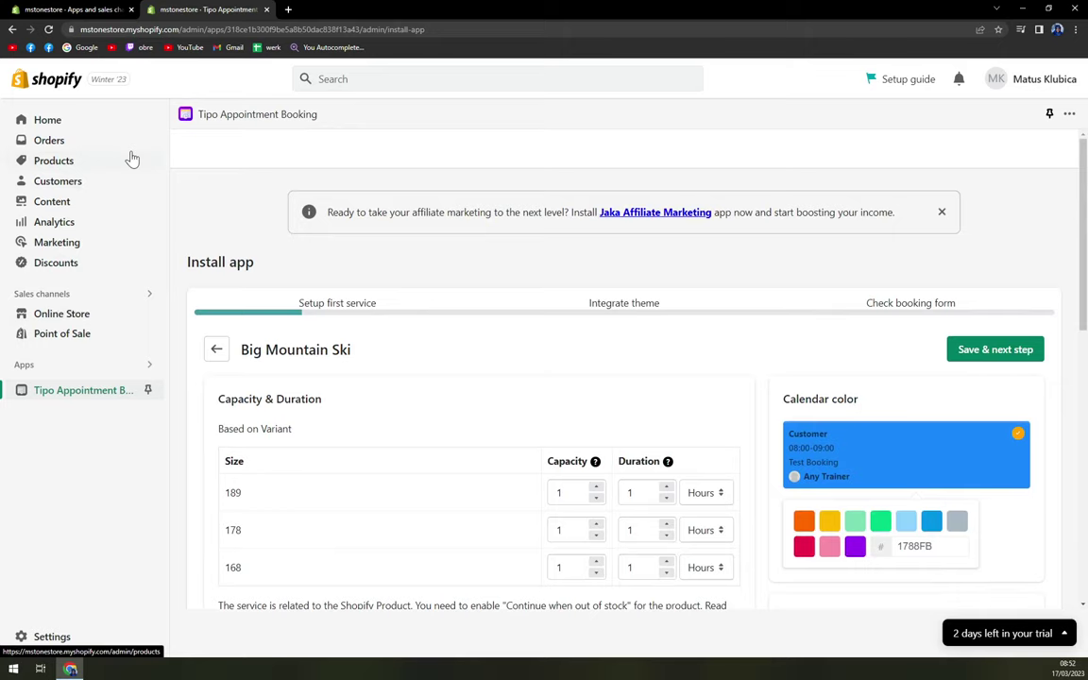
scroll(343, 394, "down", 1)
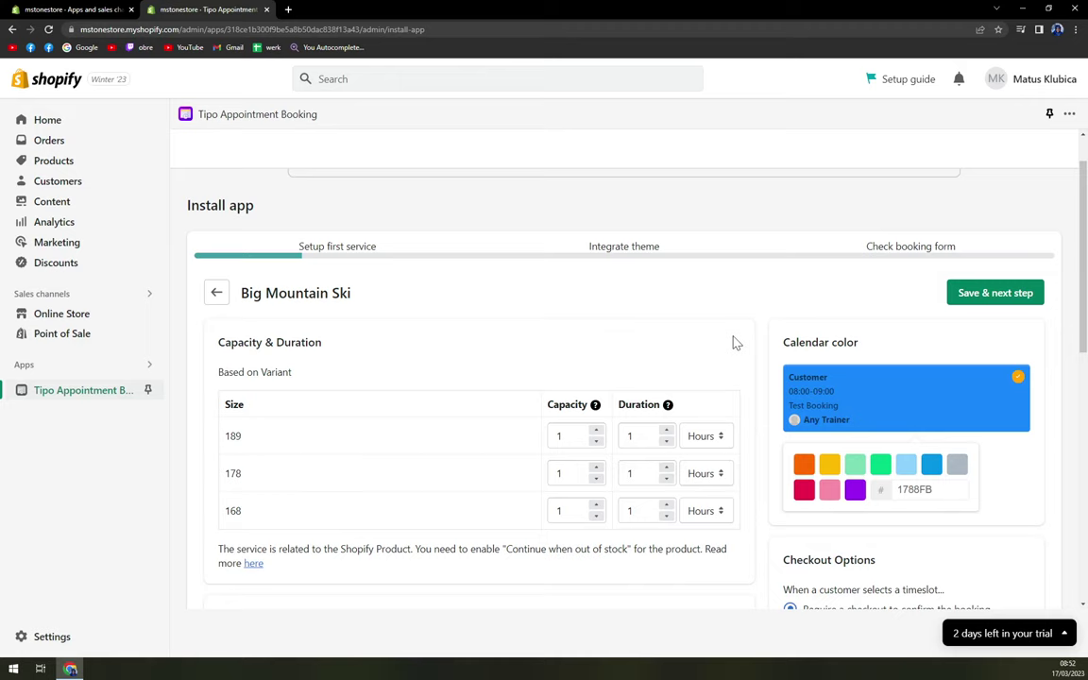
Step: Try the calendar colour swatches and settle on light green (7BDCB5)
left_click(804, 465)
left_click(829, 464)
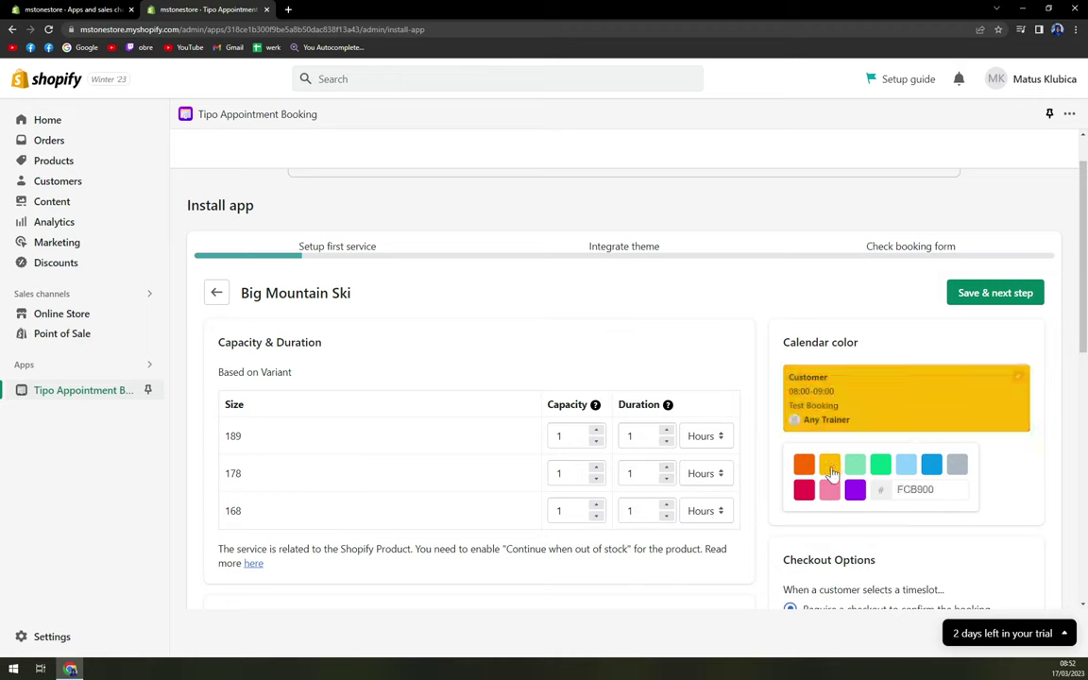
left_click(880, 466)
left_click(905, 466)
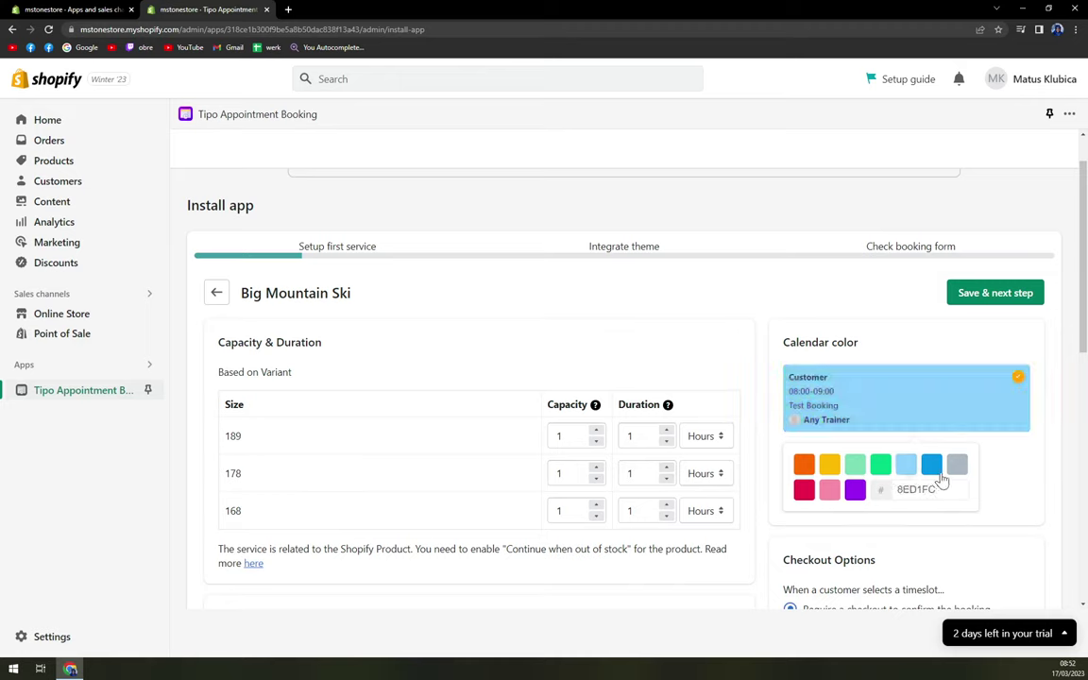
left_click(931, 466)
left_click(957, 465)
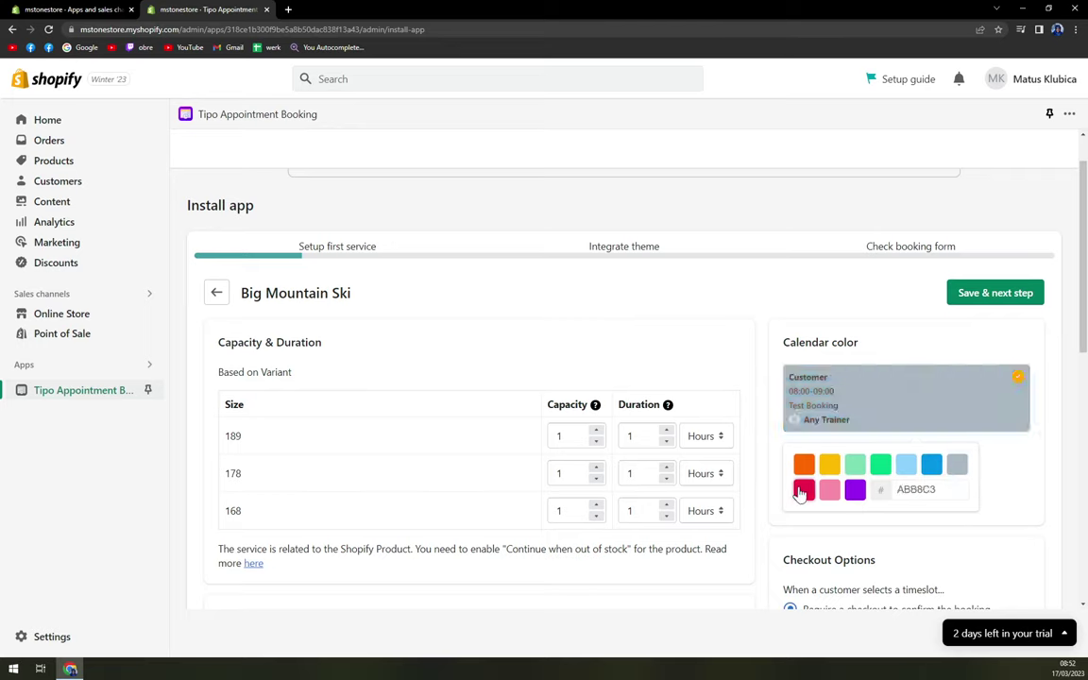
left_click(803, 489)
left_click(829, 489)
left_click(855, 489)
left_click(829, 464)
left_click(880, 465)
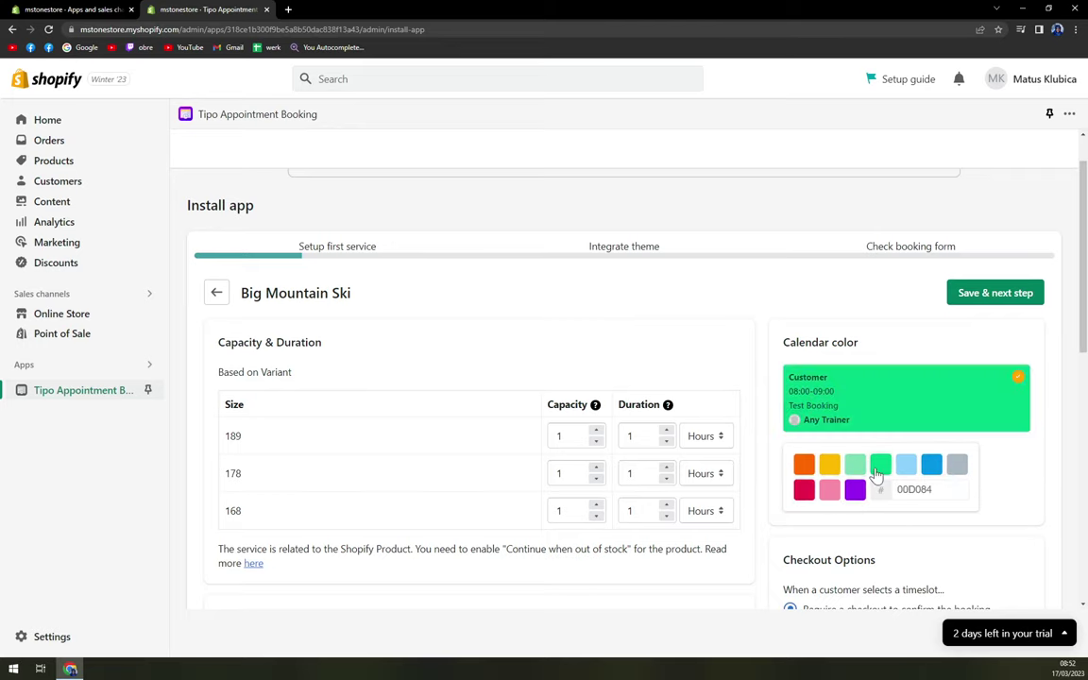
left_click(855, 466)
scroll(981, 457, "down", 4)
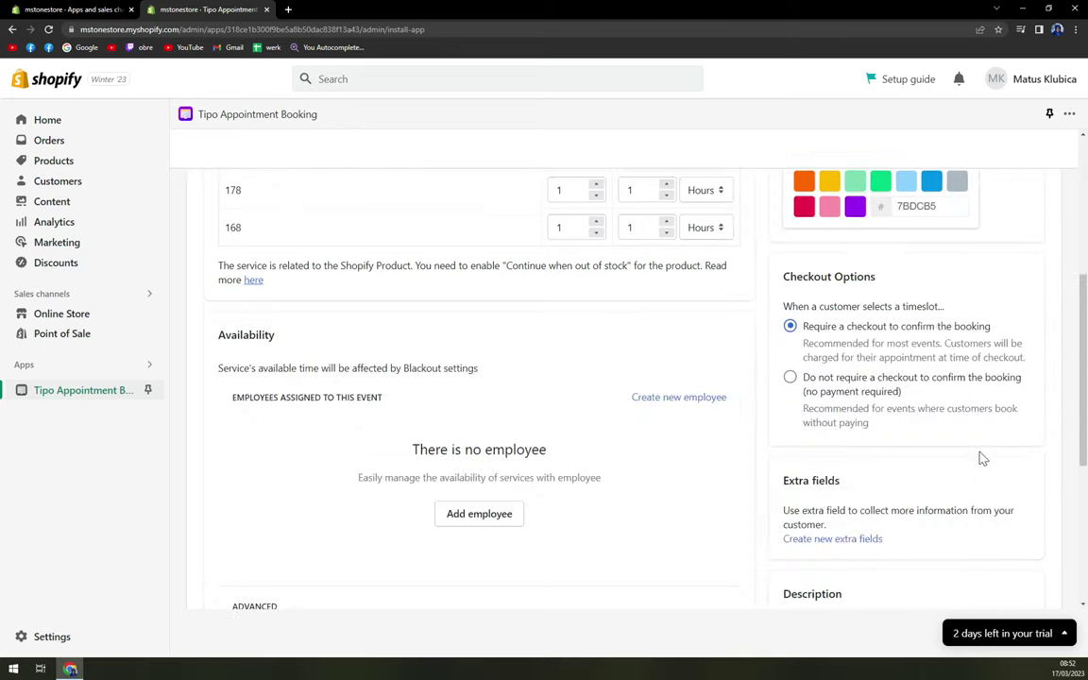
scroll(942, 439, "up", 1)
scroll(453, 446, "down", 2)
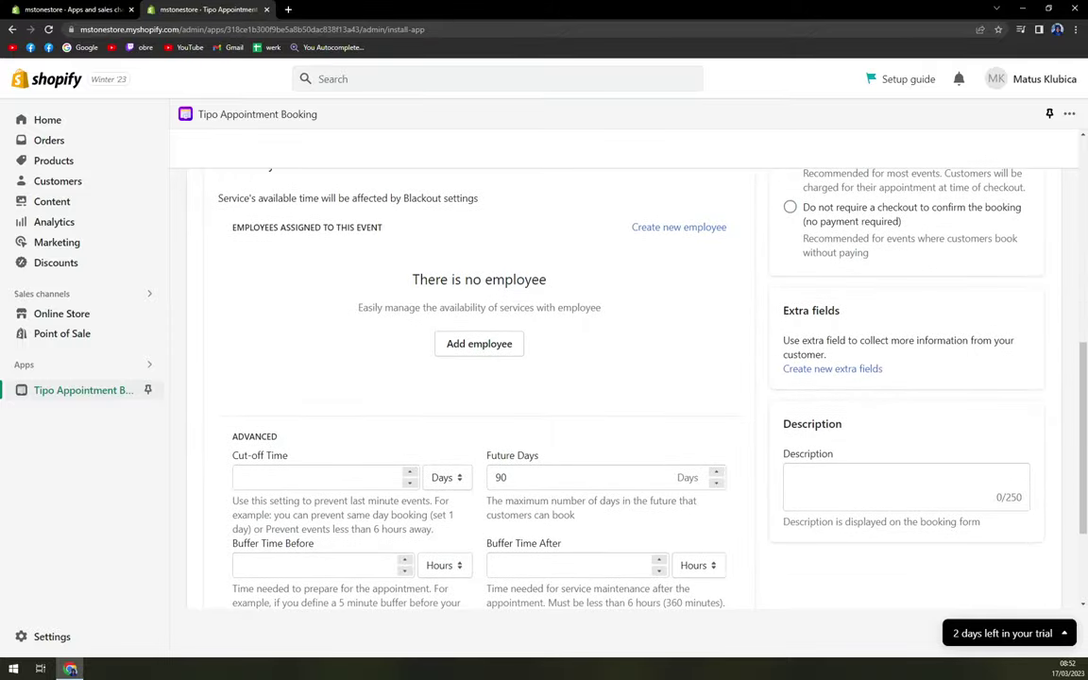
scroll(395, 311, "down", 1)
Step: Create a new employee and enter their first name, last name and e-mail
left_click(473, 293)
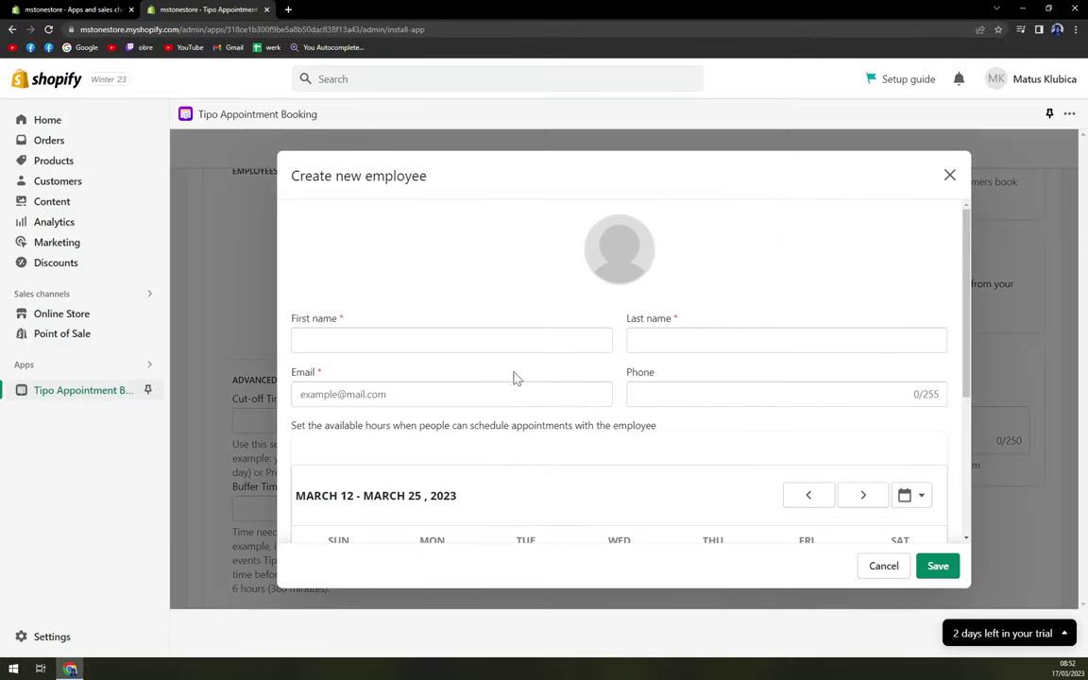
left_click(472, 346)
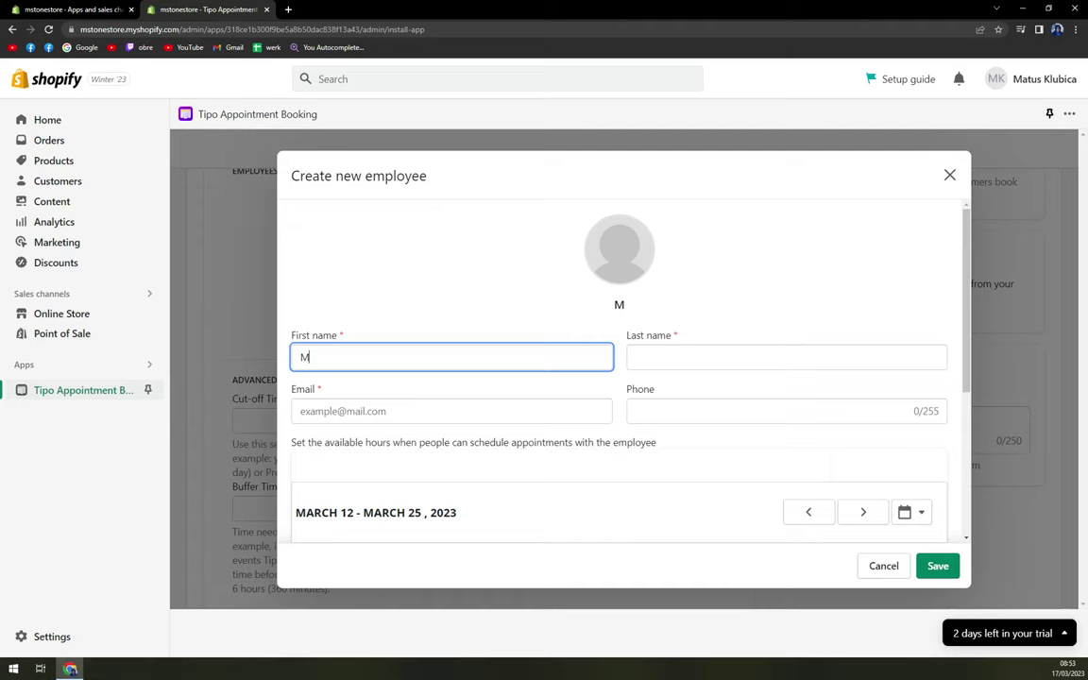
key("Tab")
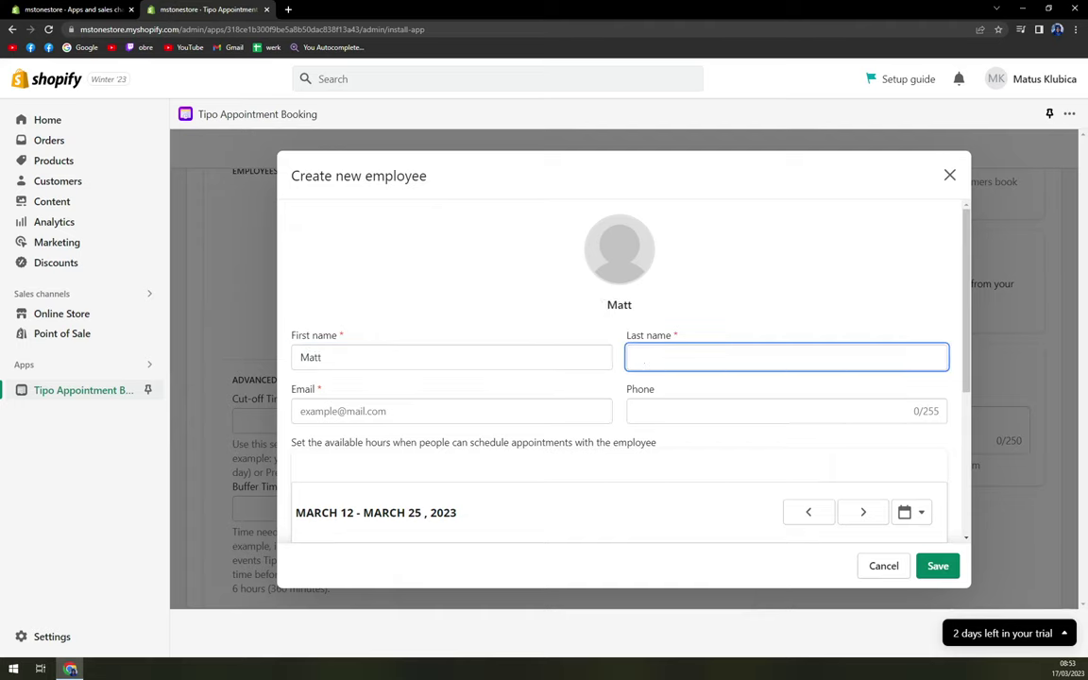
key("Tab")
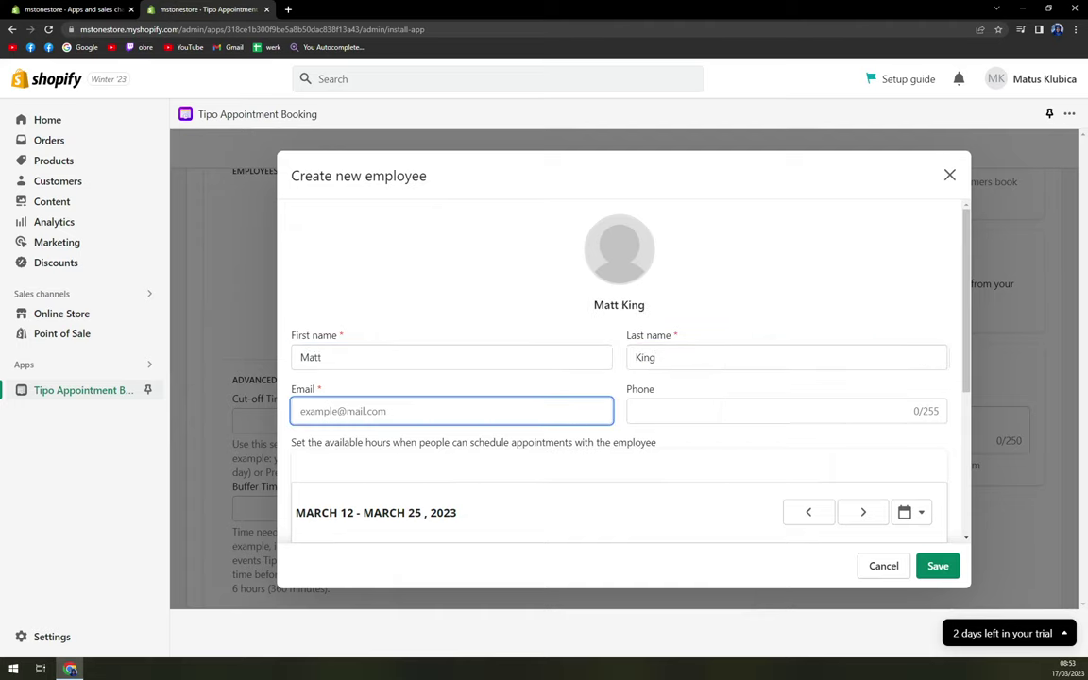
scroll(723, 284, "down", 3)
scroll(567, 364, "up", 2)
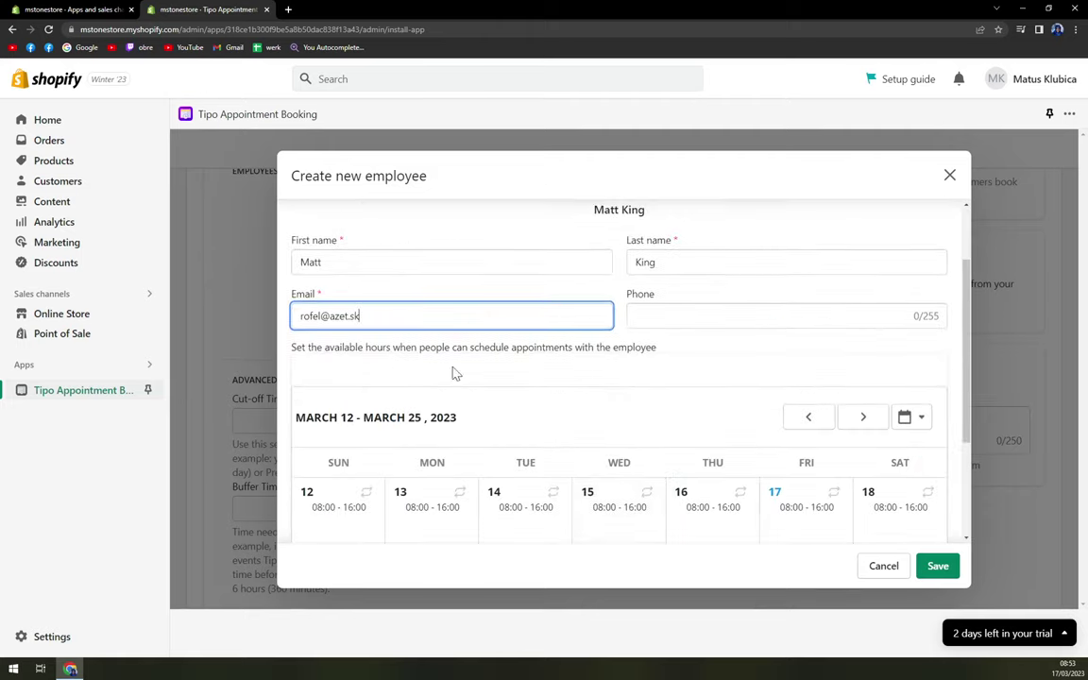
scroll(371, 376, "down", 3)
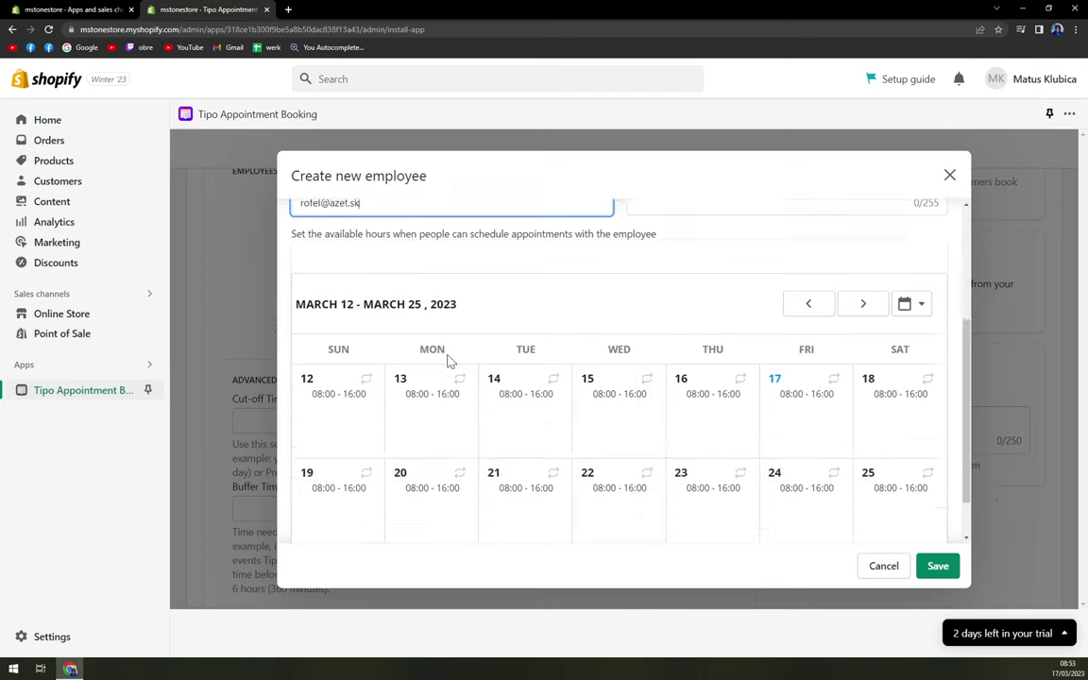
Step: Apply 08:00–16:00 hours to Sunday, Monday and Tuesday, then save the employee
left_click(347, 366)
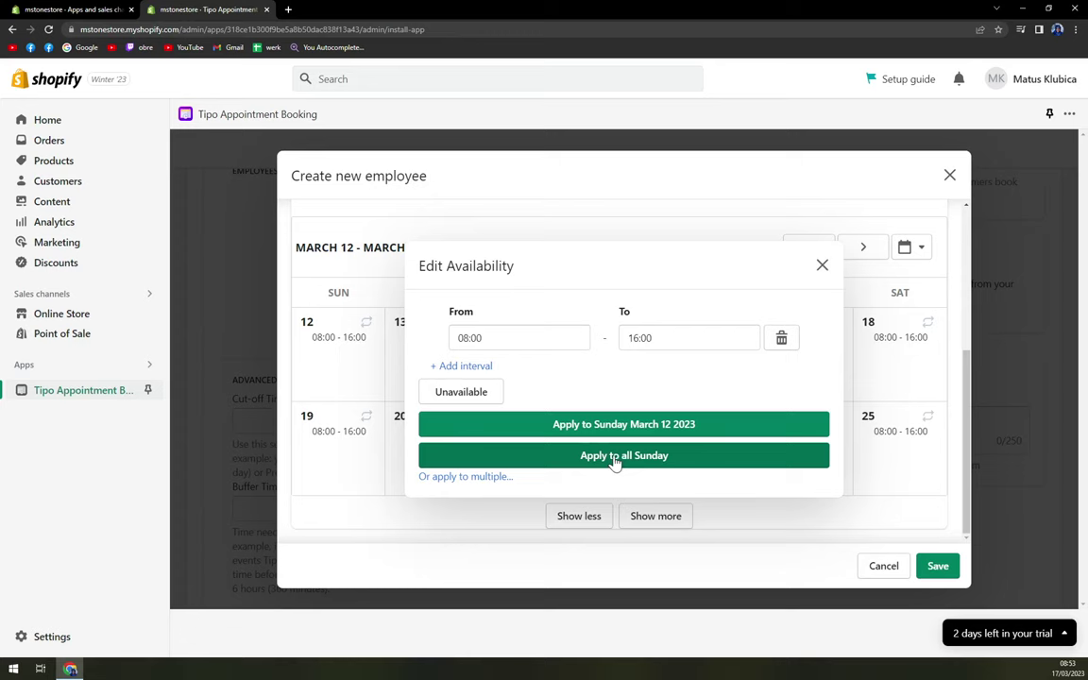
left_click(681, 458)
left_click(448, 376)
left_click(529, 424)
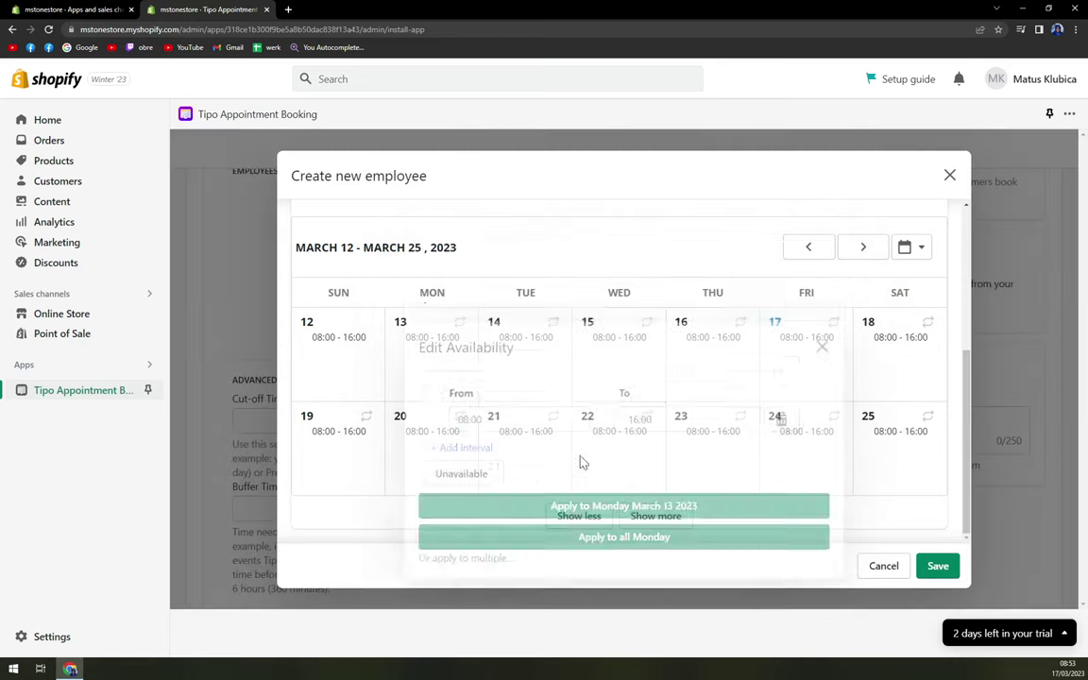
left_click(539, 372)
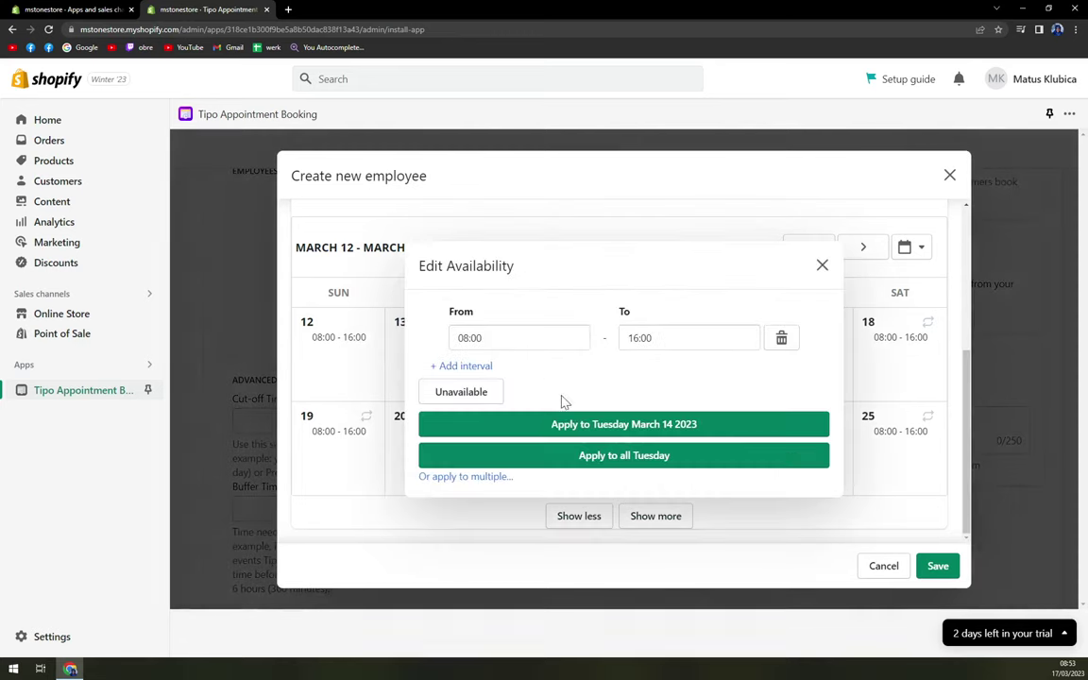
left_click(565, 458)
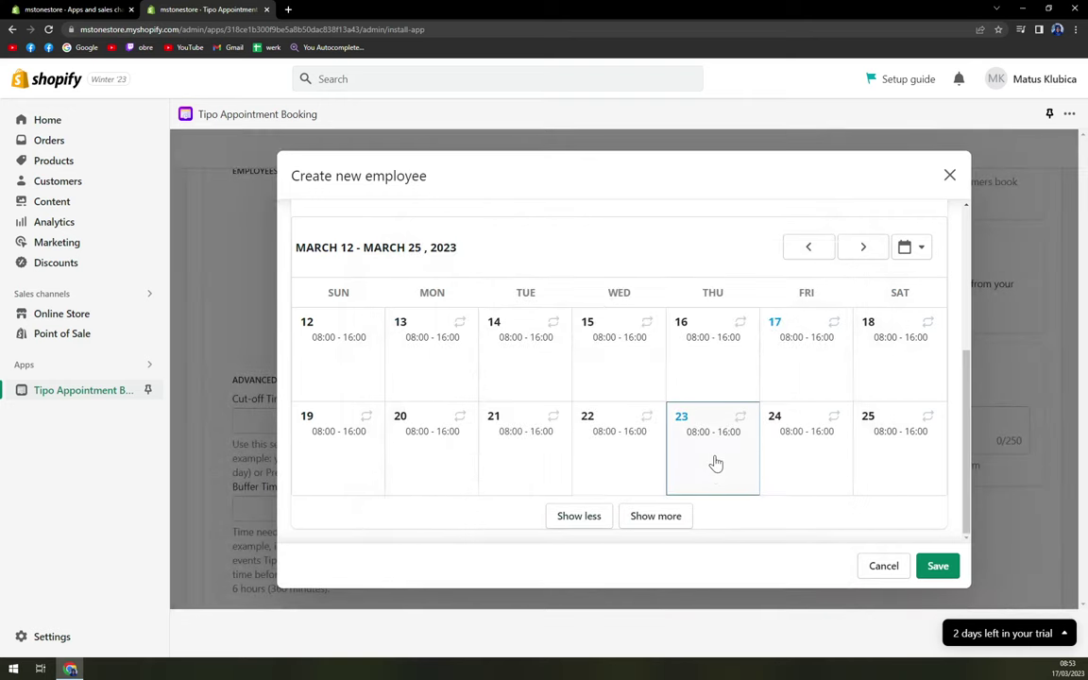
left_click(938, 566)
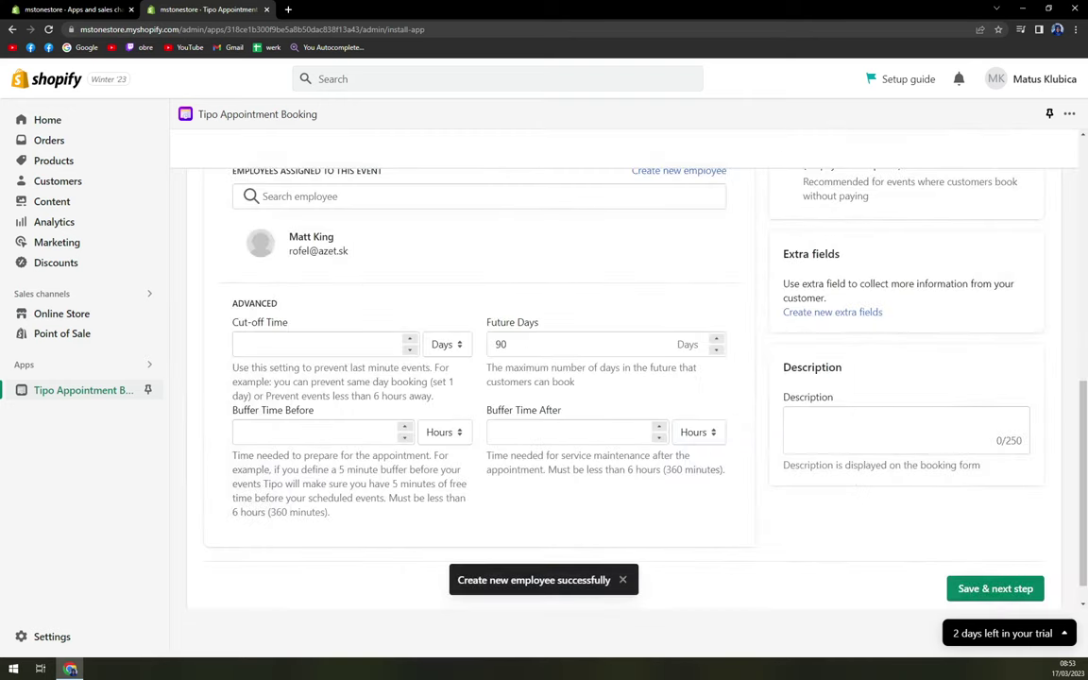
Step: Save the Big Mountain Ski service and move on to theme integration
scroll(518, 353, "up", 4)
scroll(517, 352, "down", 4)
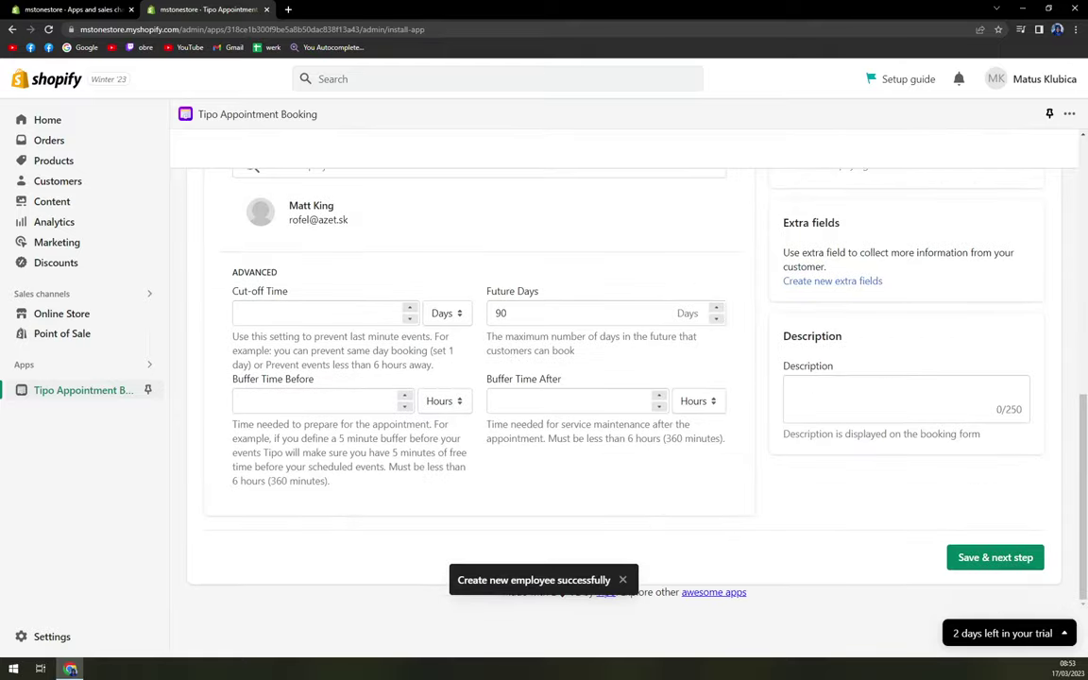
scroll(756, 366, "up", 6)
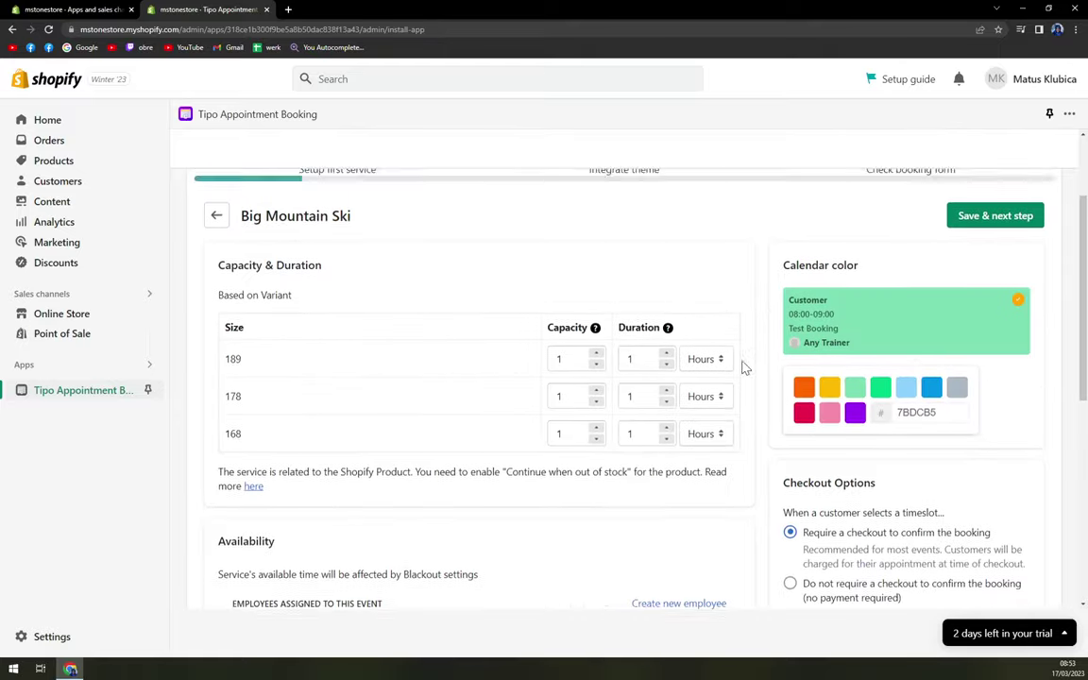
scroll(931, 340, "down", 2)
scroll(715, 356, "down", 2)
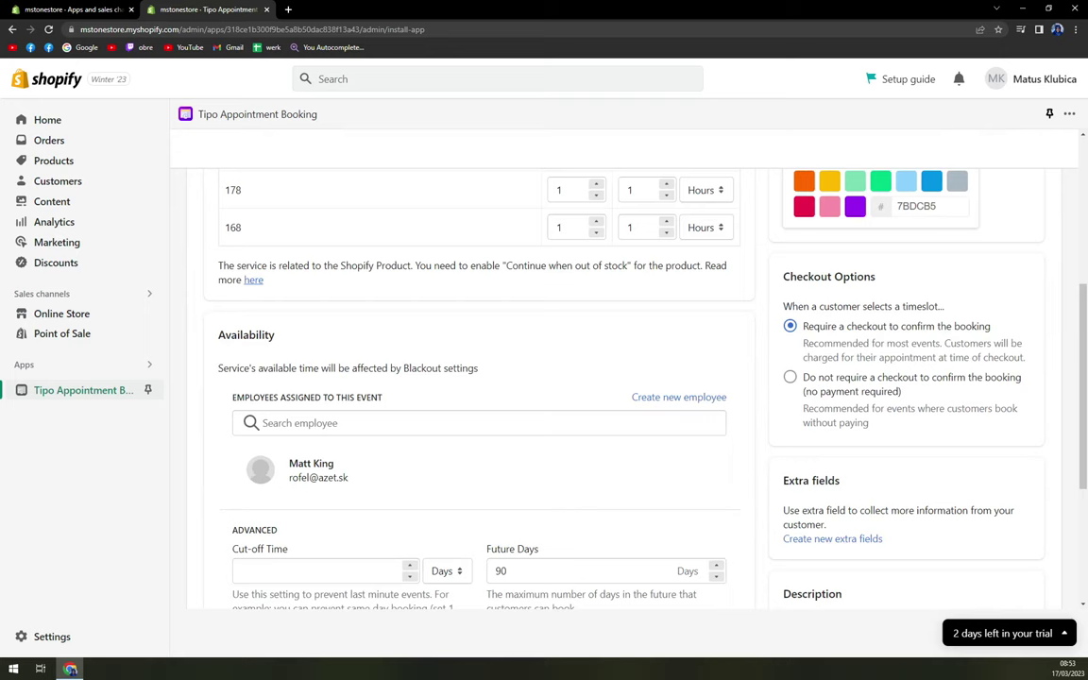
scroll(561, 340, "down", 3)
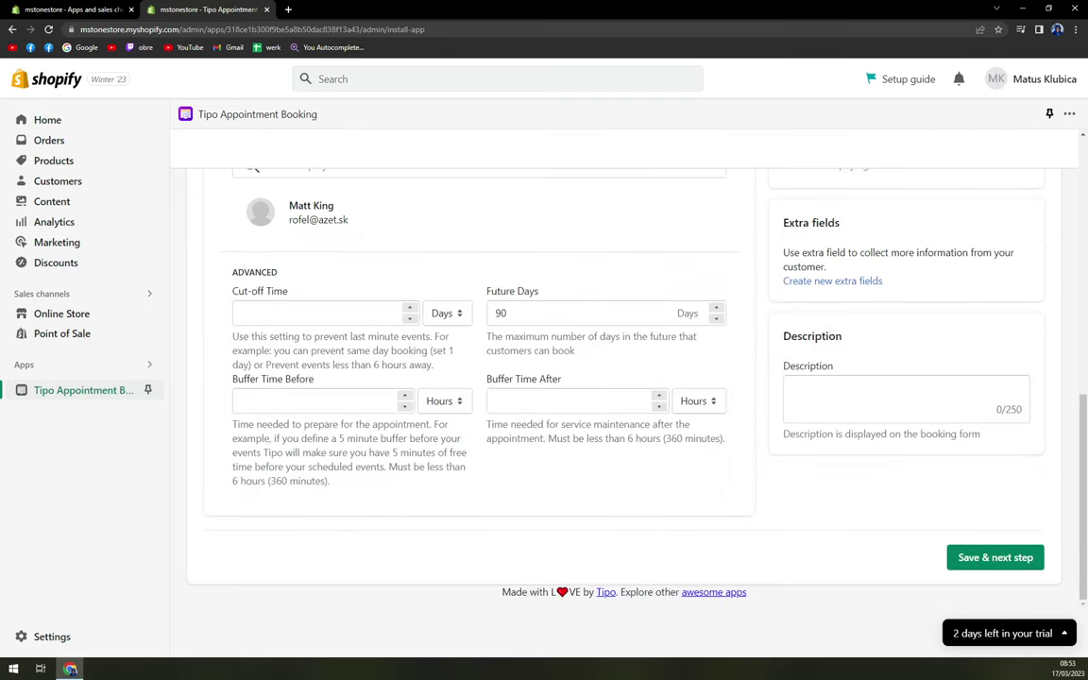
scroll(553, 450, "up", 2)
scroll(554, 450, "down", 2)
left_click(995, 556)
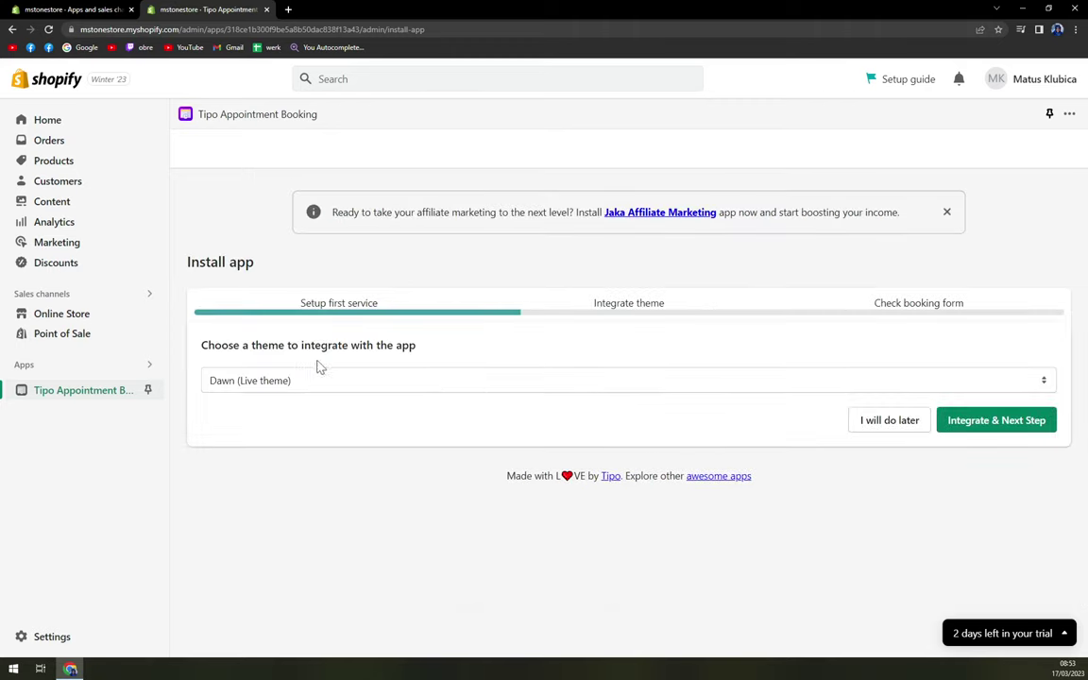
Step: Select Dawn (Live theme) and integrate the booking app into it
left_click(357, 381)
left_click(350, 396)
left_click(956, 427)
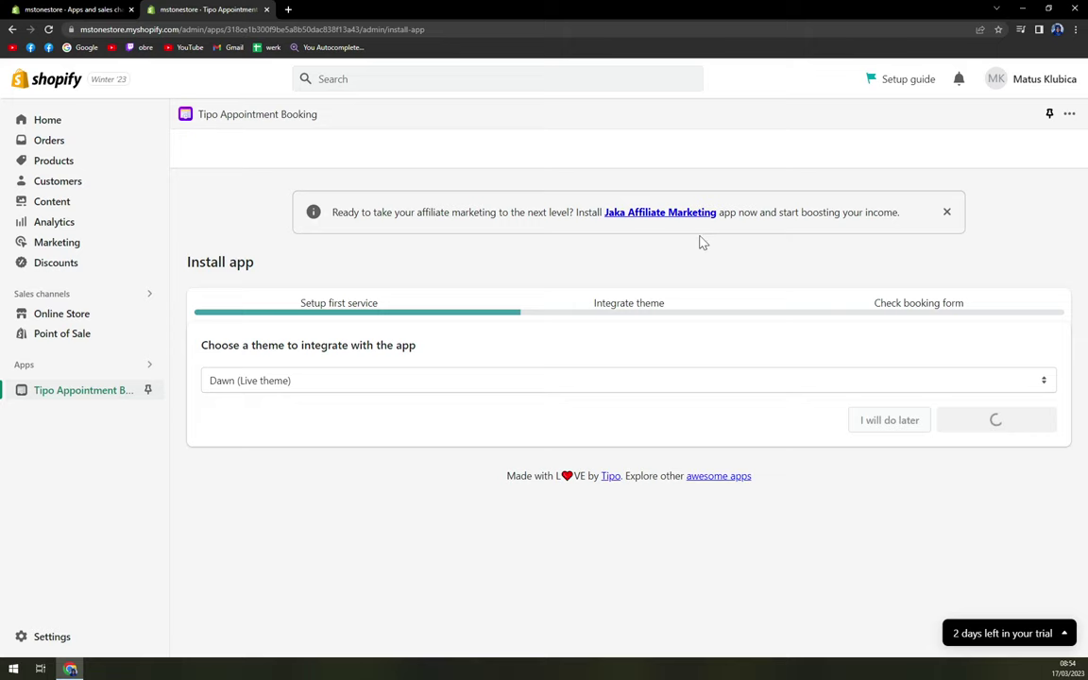
Step: Check the Online Store themes page in the other admin tab
left_click(115, 10)
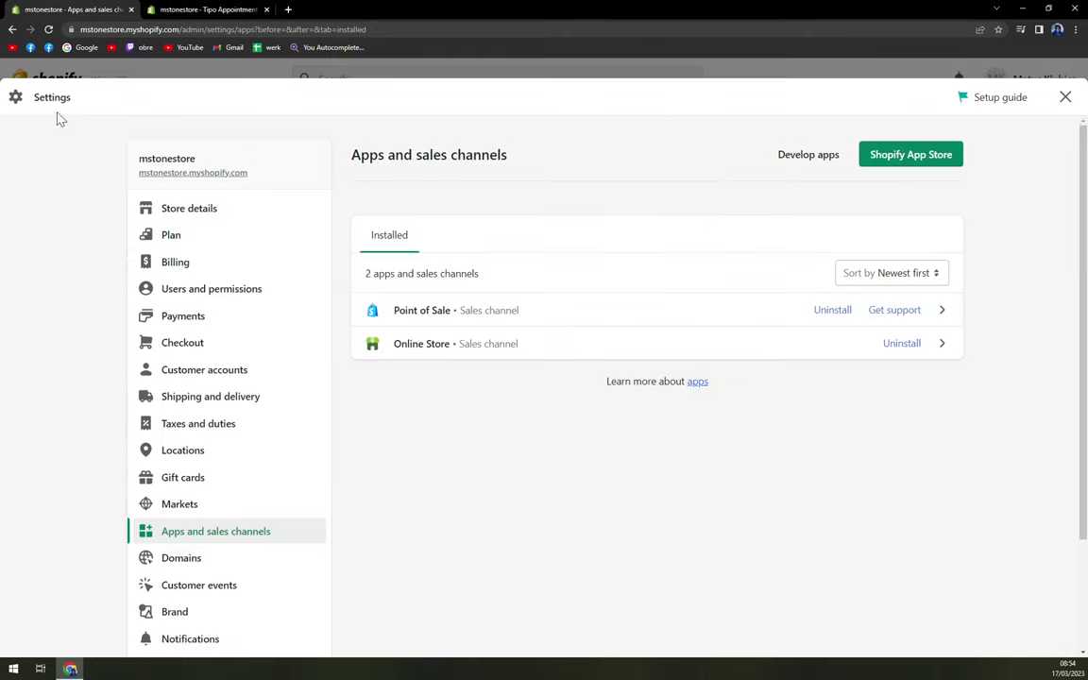
left_click(482, 78)
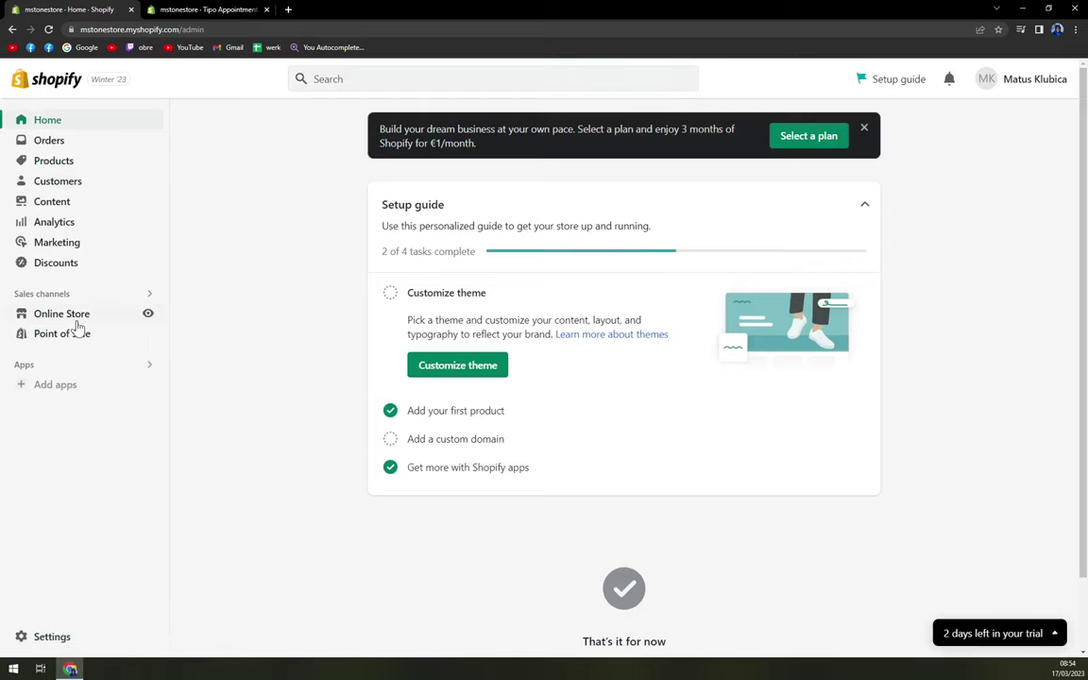
left_click(66, 316)
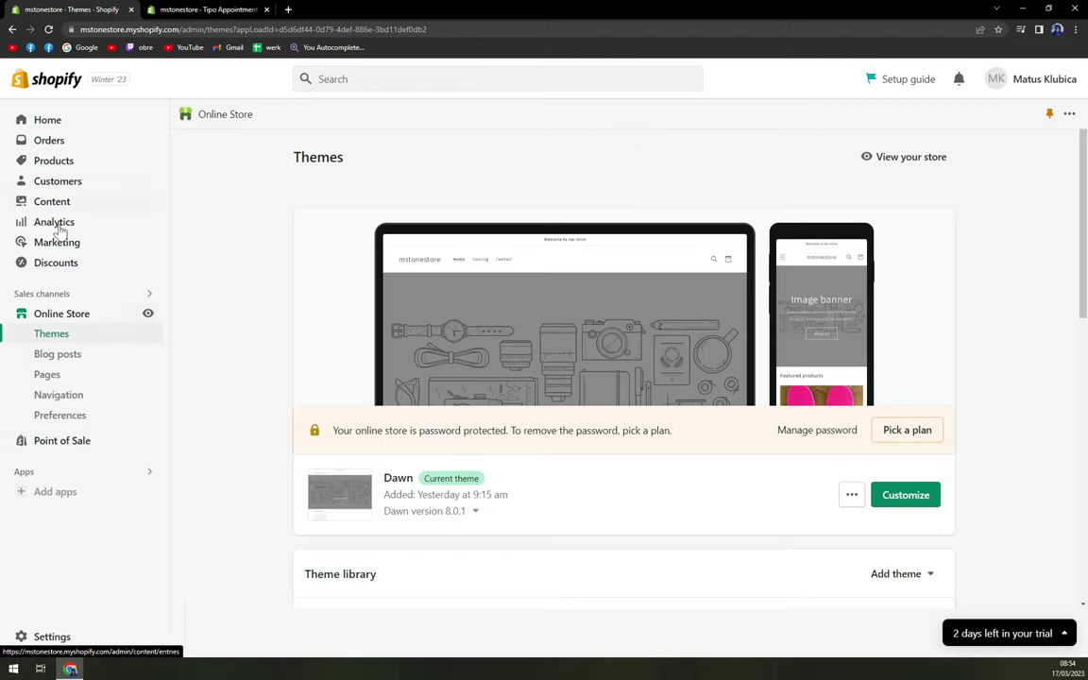
left_click(54, 491)
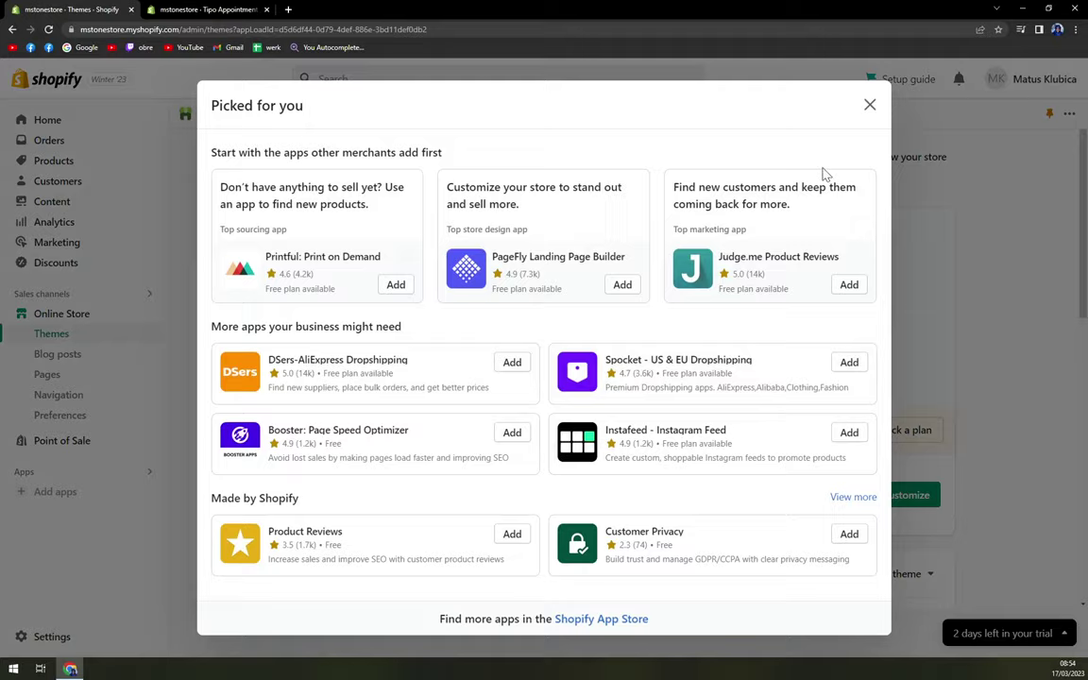
left_click(869, 105)
Step: Back in the Tipo setup, open the Big Mountain Ski product page to try booking
left_click(218, 9)
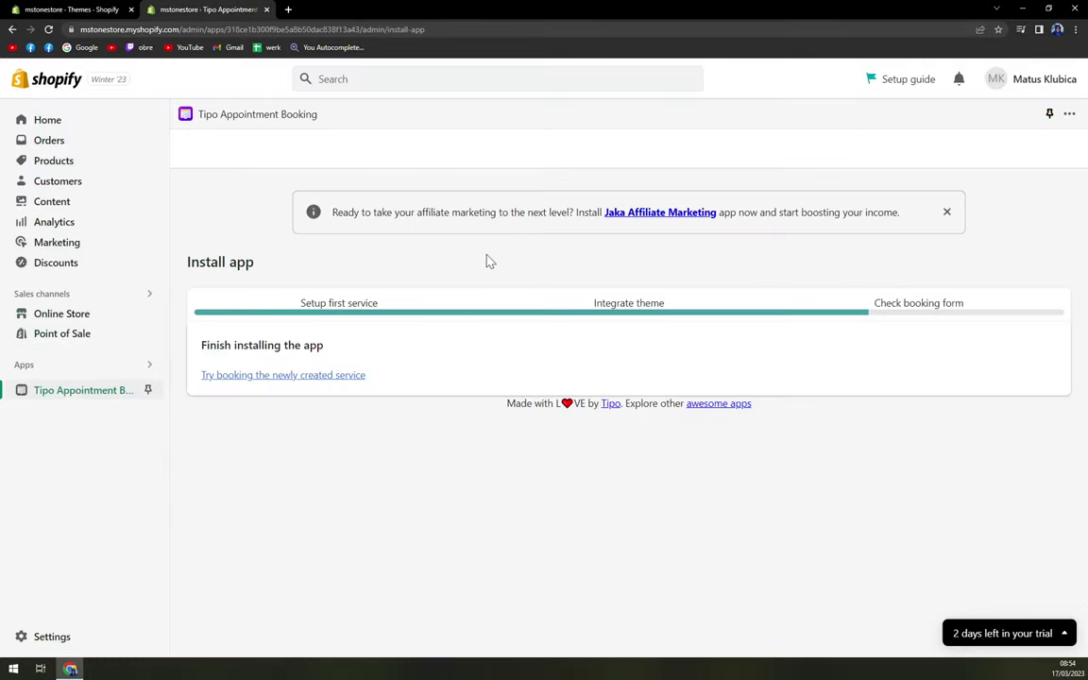
left_click_drag(263, 345, 296, 345)
left_click(413, 365)
Step: On the storefront Big Mountain Ski page, choose size 178 in the booking widget
left_click(238, 378)
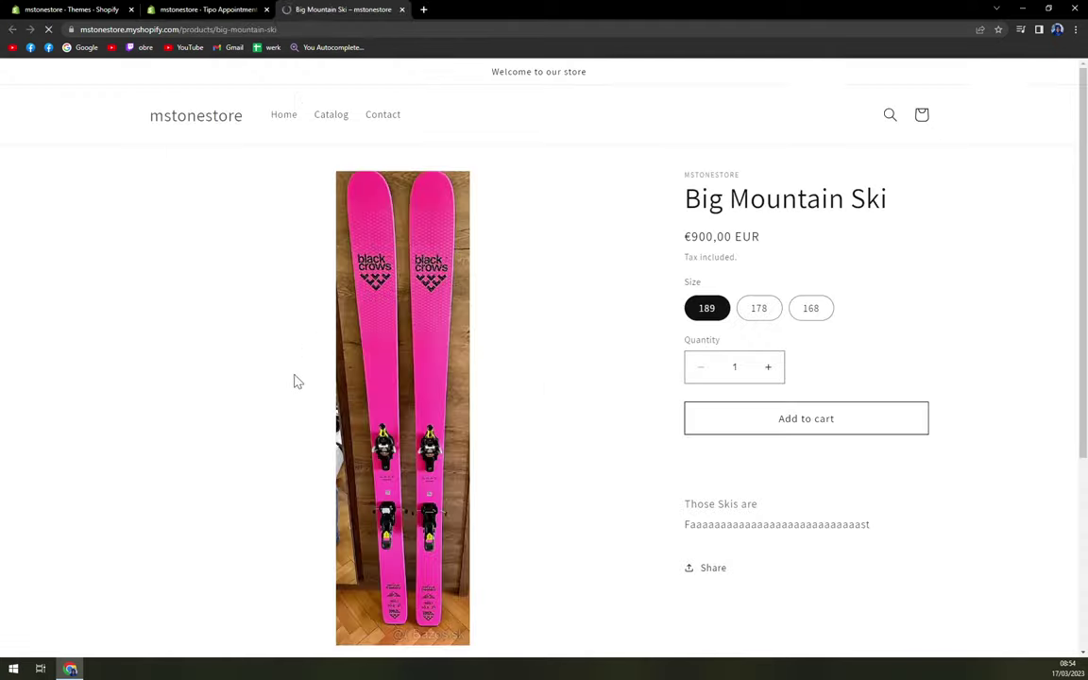
scroll(288, 309, "down", 1)
scroll(300, 308, "down", 2)
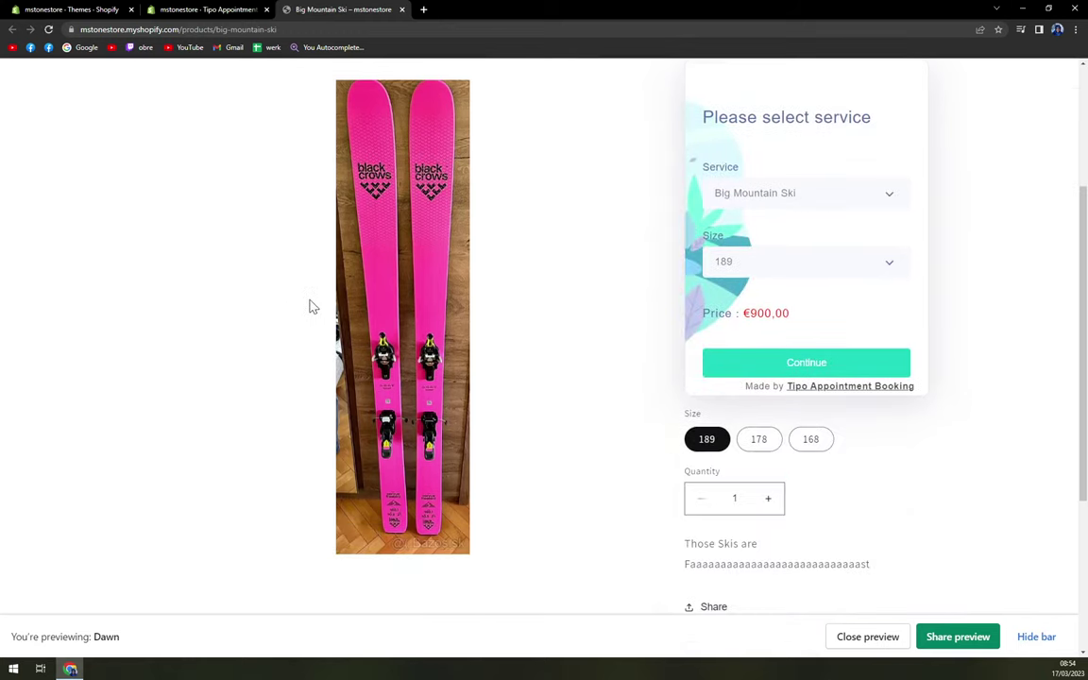
scroll(312, 307, "down", 2)
scroll(567, 350, "up", 5)
scroll(631, 360, "down", 1)
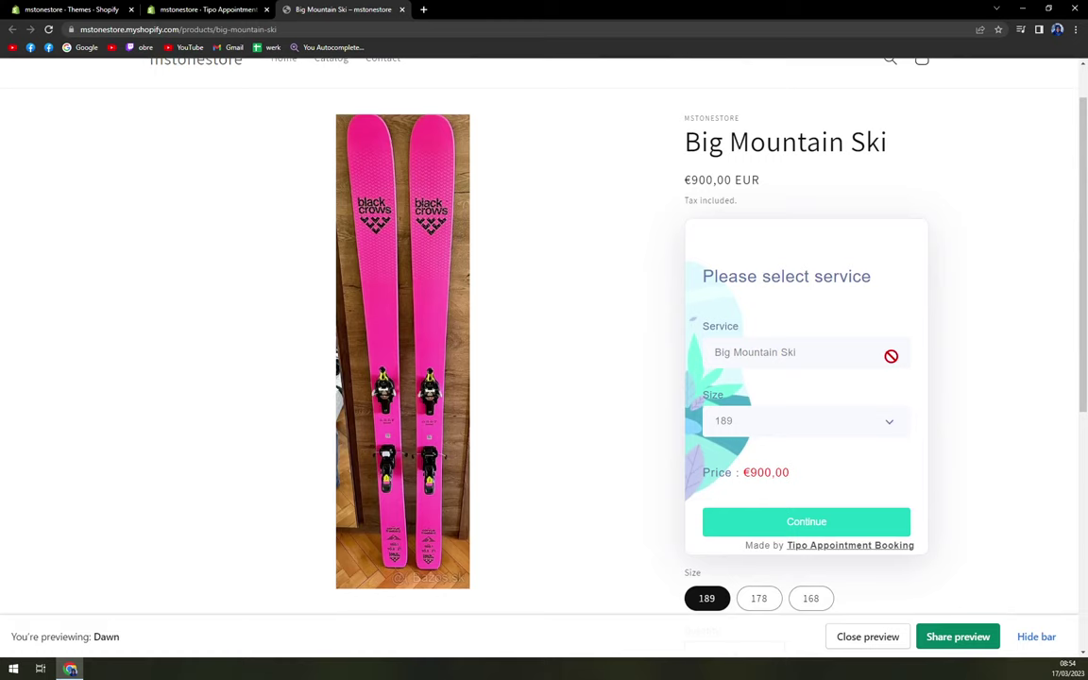
left_click(793, 438)
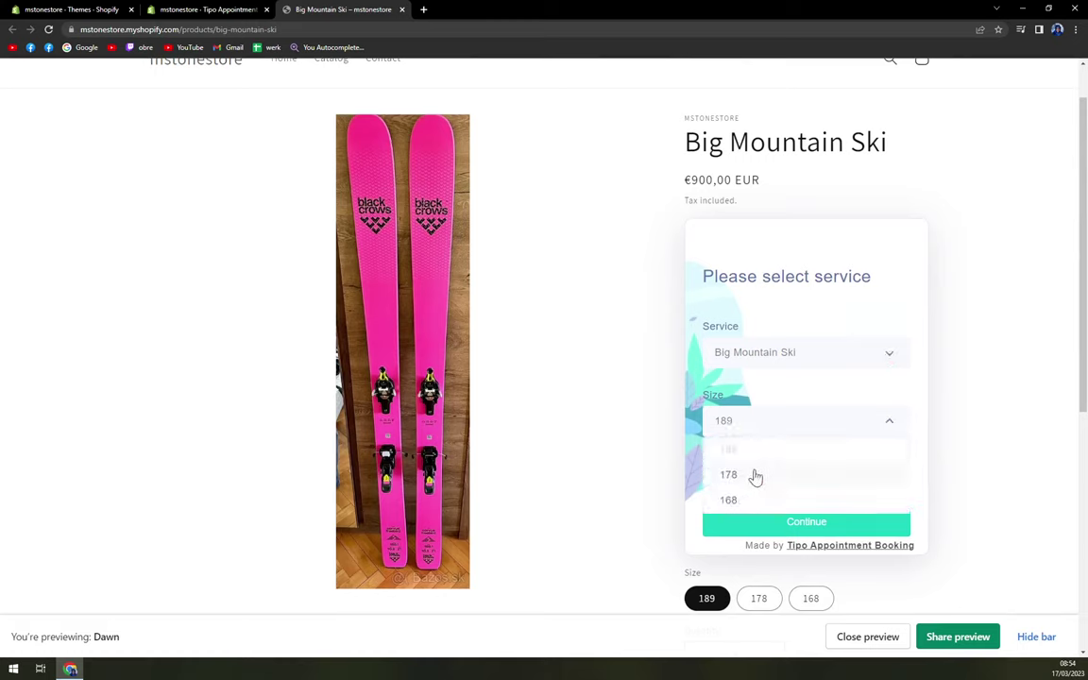
left_click(756, 475)
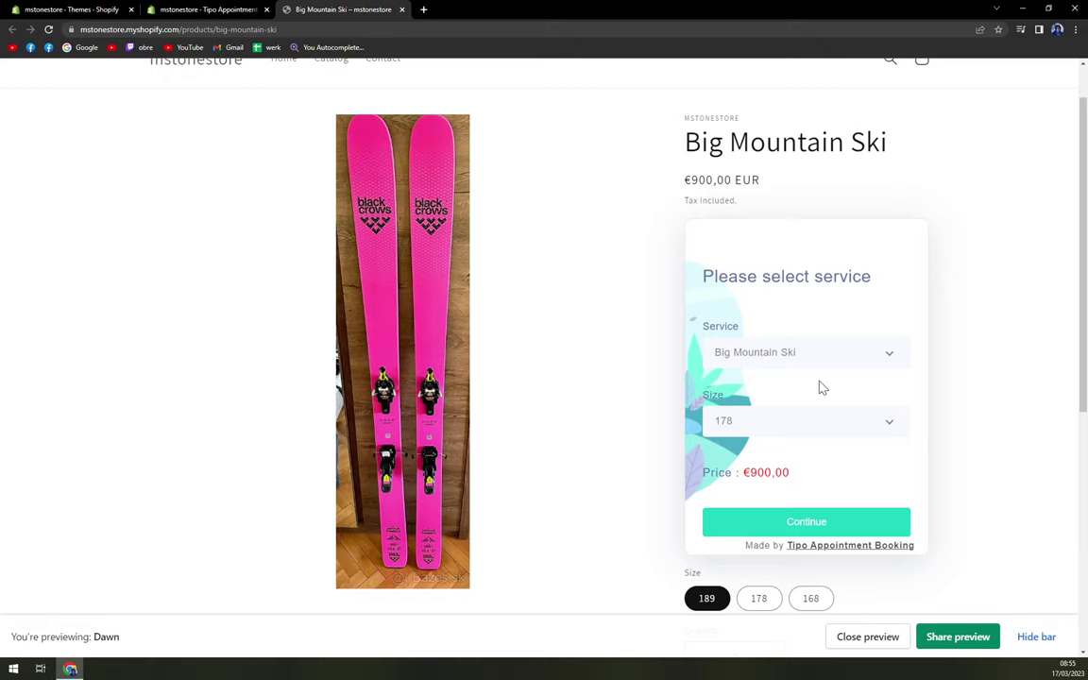
Step: Try the product's size buttons, selecting 178 and then switching back to 189
scroll(765, 382, "down", 1)
scroll(762, 383, "down", 3)
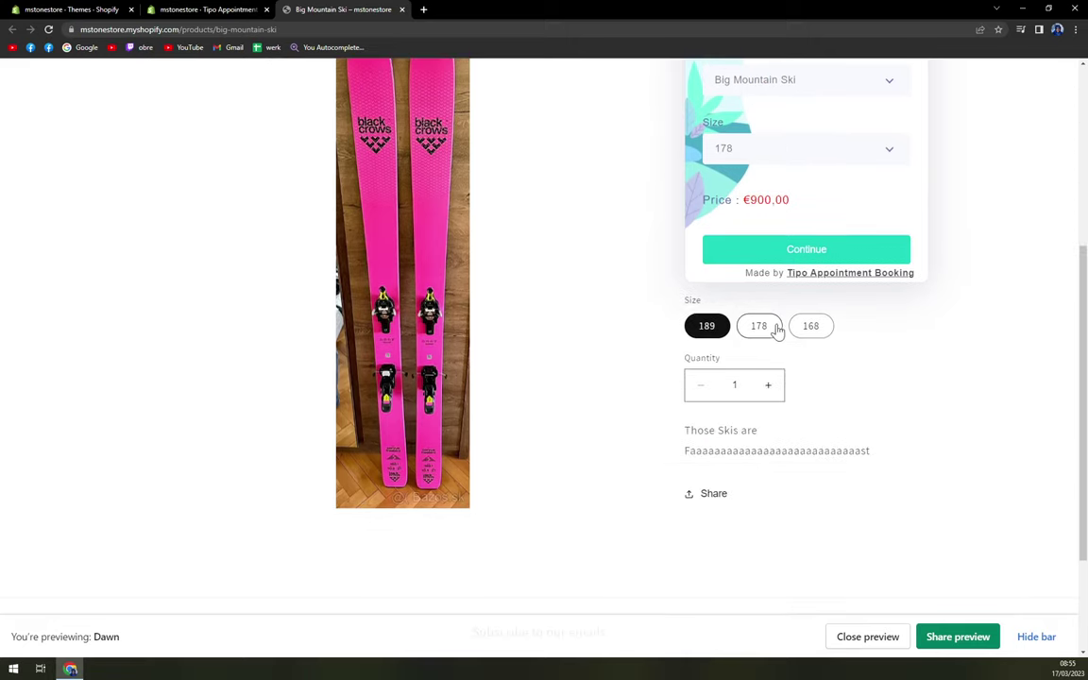
left_click(761, 327)
left_click(707, 327)
scroll(817, 407, "down", 2)
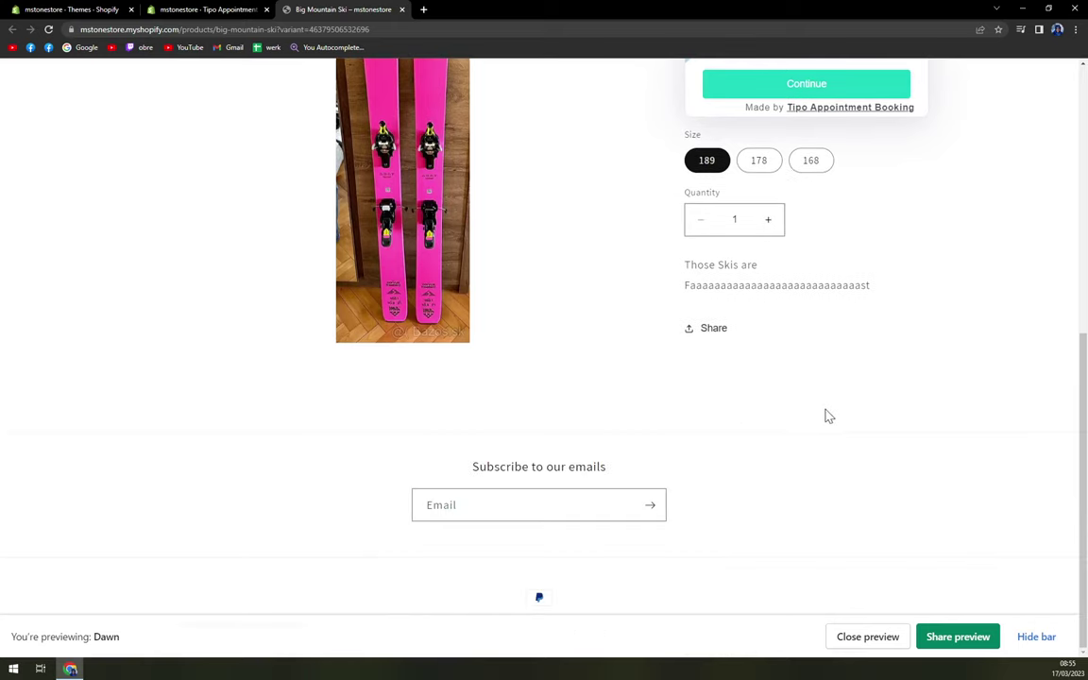
scroll(808, 453, "up", 5)
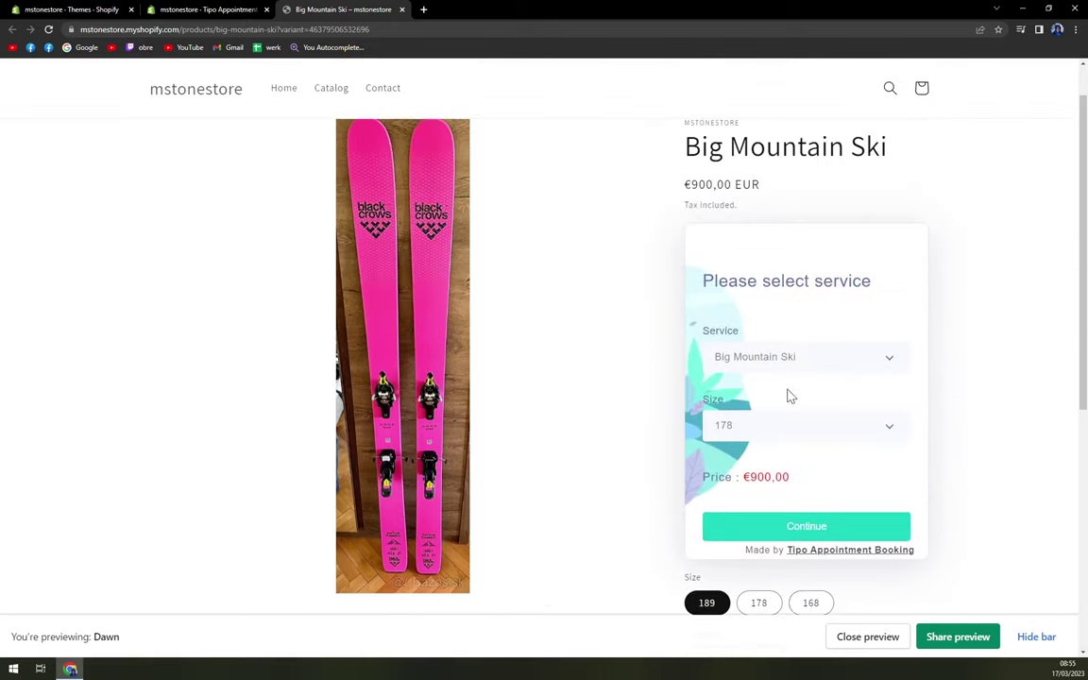
Step: Book Big Mountain Ski 178 for 20 March, 13:00–14:00, and confirm the booking
left_click(794, 536)
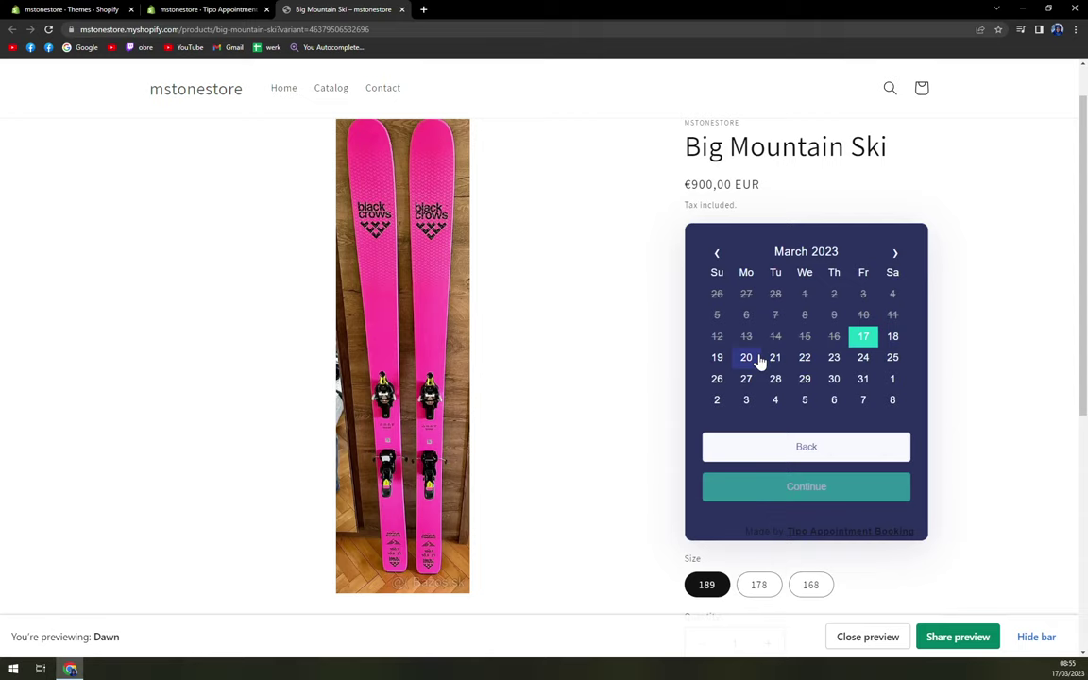
left_click(753, 357)
scroll(813, 510, "down", 2)
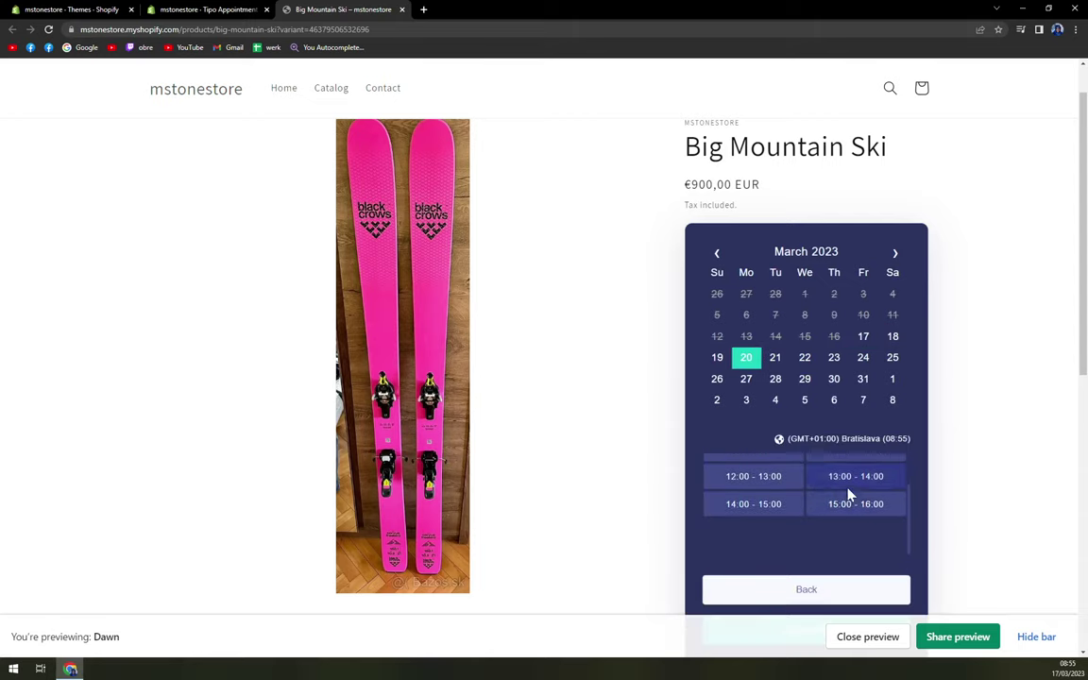
left_click(850, 478)
scroll(828, 571, "down", 2)
left_click(831, 540)
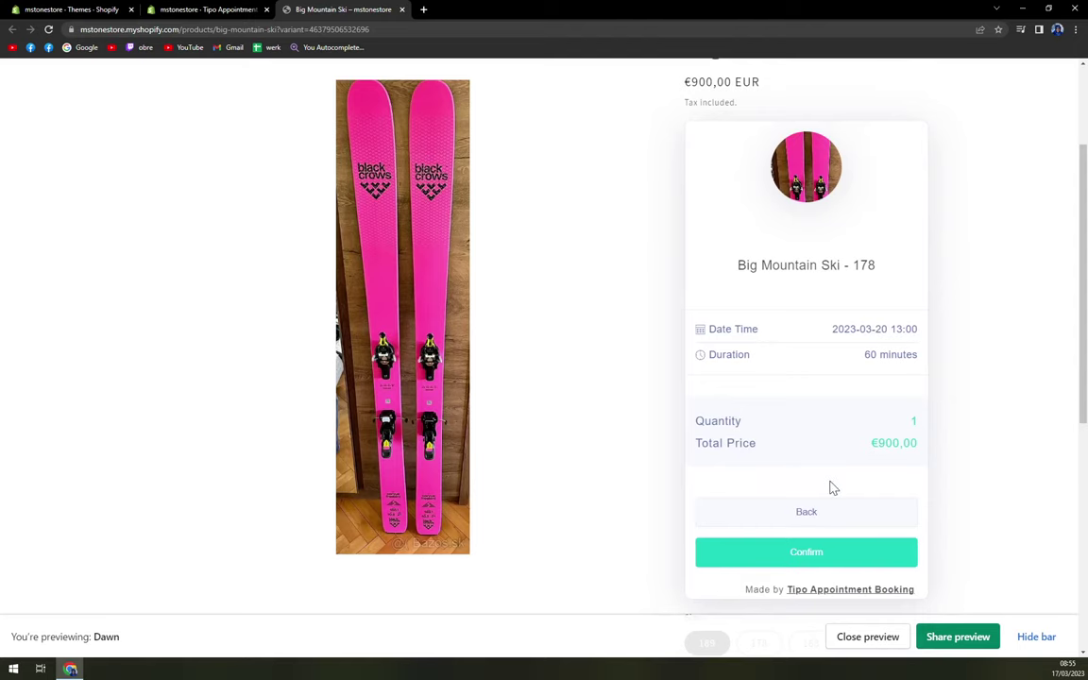
scroll(821, 486, "down", 1)
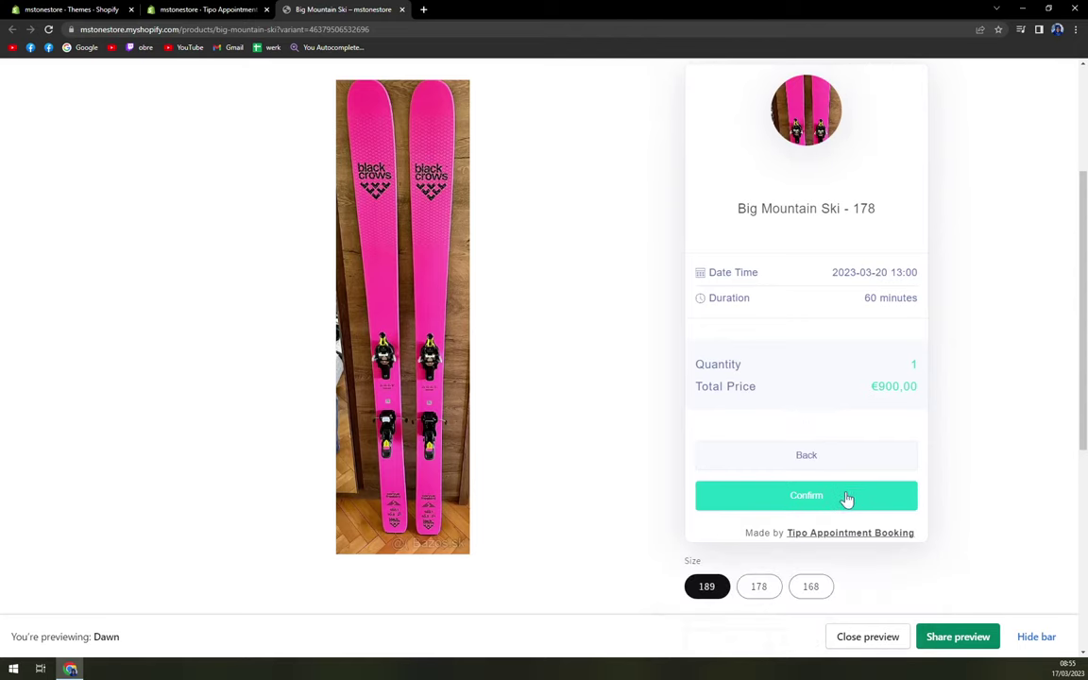
left_click(825, 512)
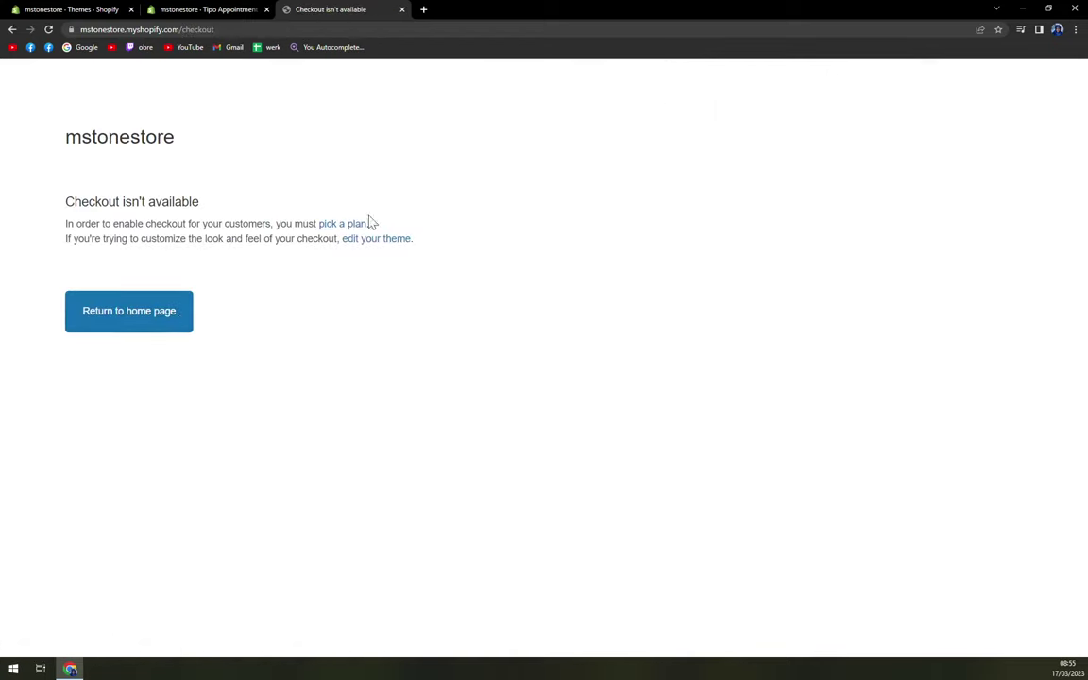
Step: Go back from the unavailable checkout page to the Big Mountain Ski product page
left_click(12, 30)
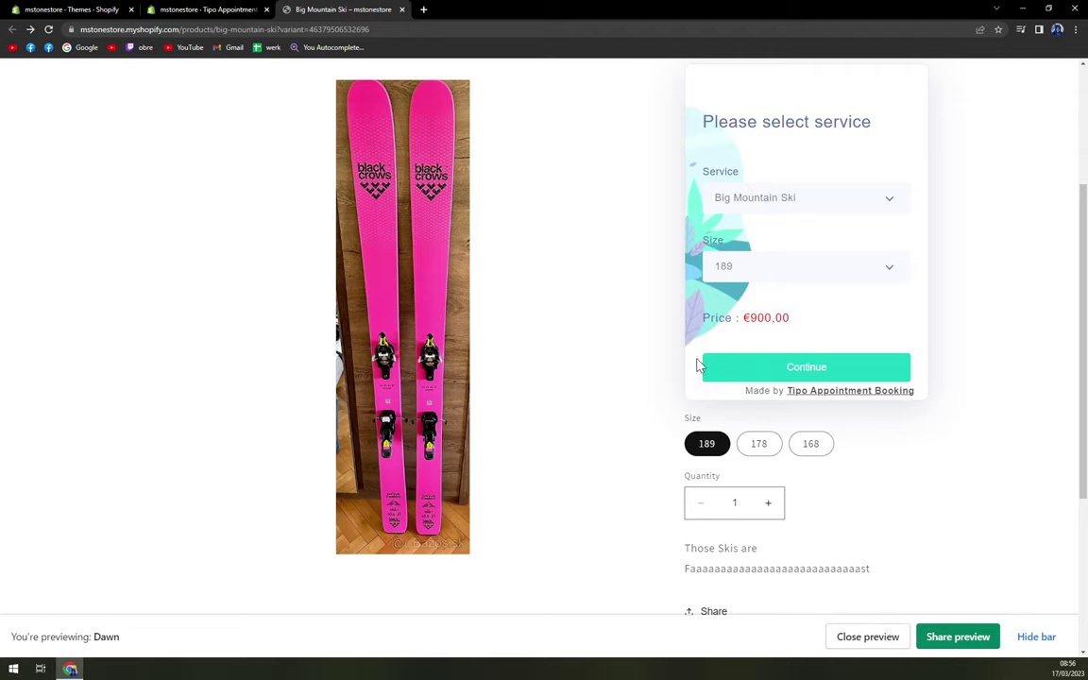
scroll(642, 278, "up", 1)
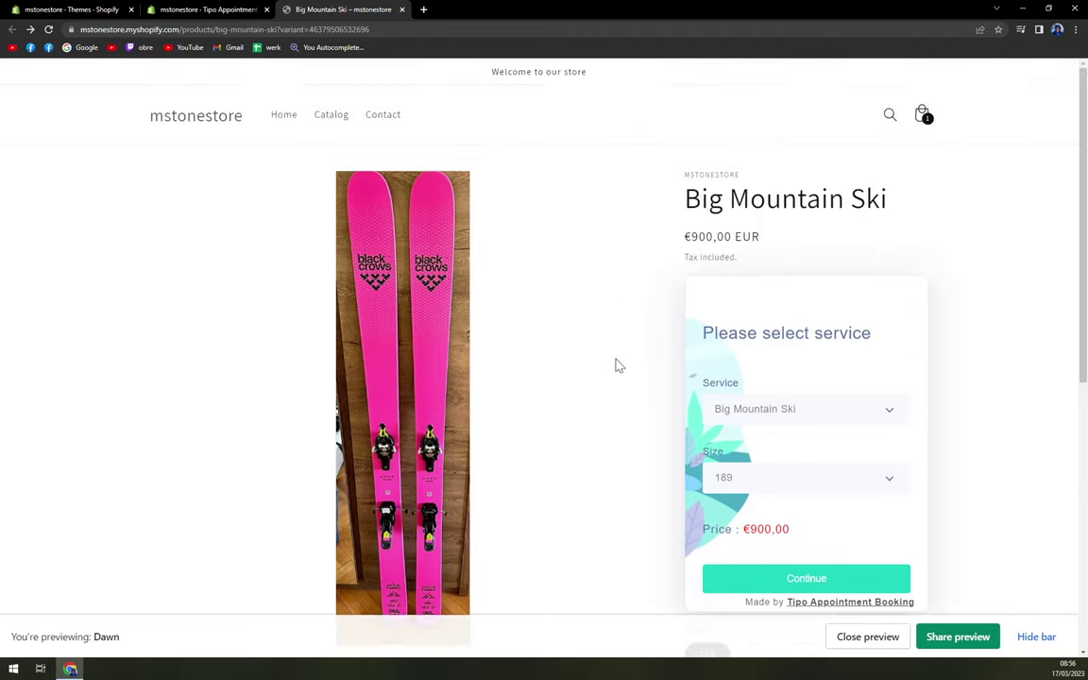
scroll(615, 379, "down", 1)
scroll(613, 372, "up", 2)
scroll(608, 374, "down", 2)
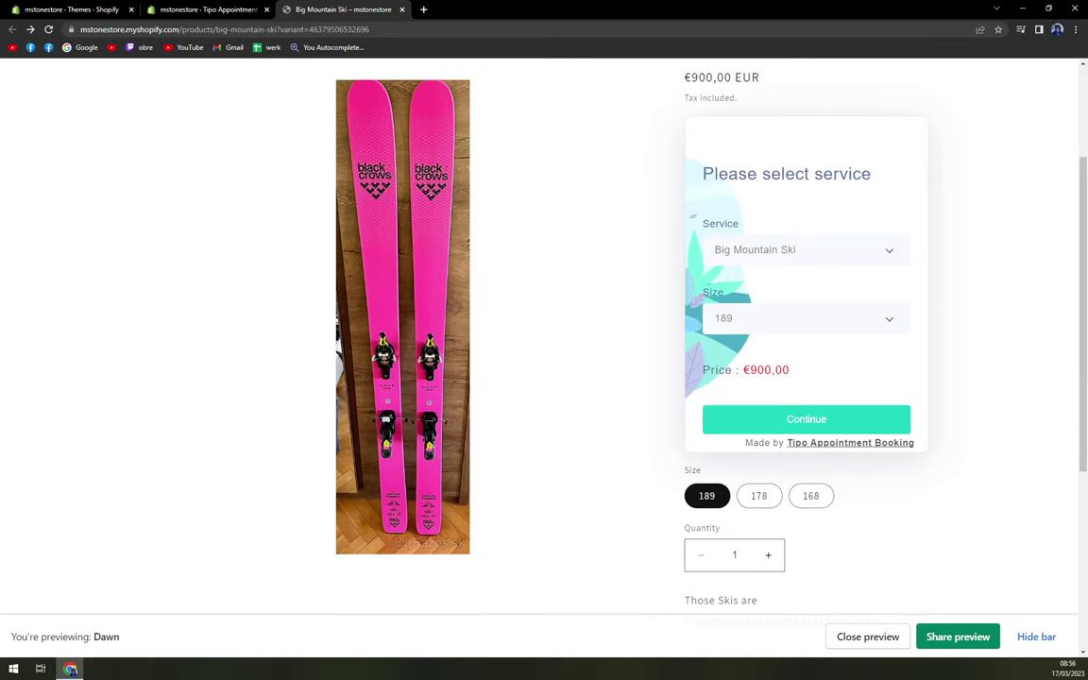
scroll(109, 553, "up", 2)
scroll(269, 505, "down", 2)
scroll(267, 493, "up", 2)
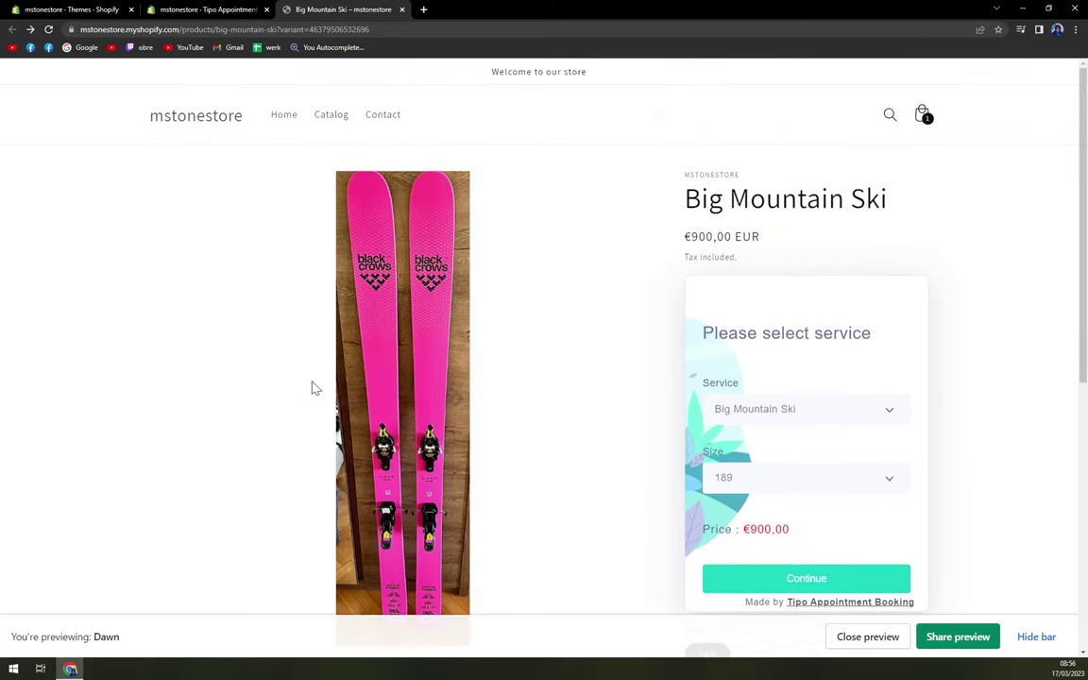